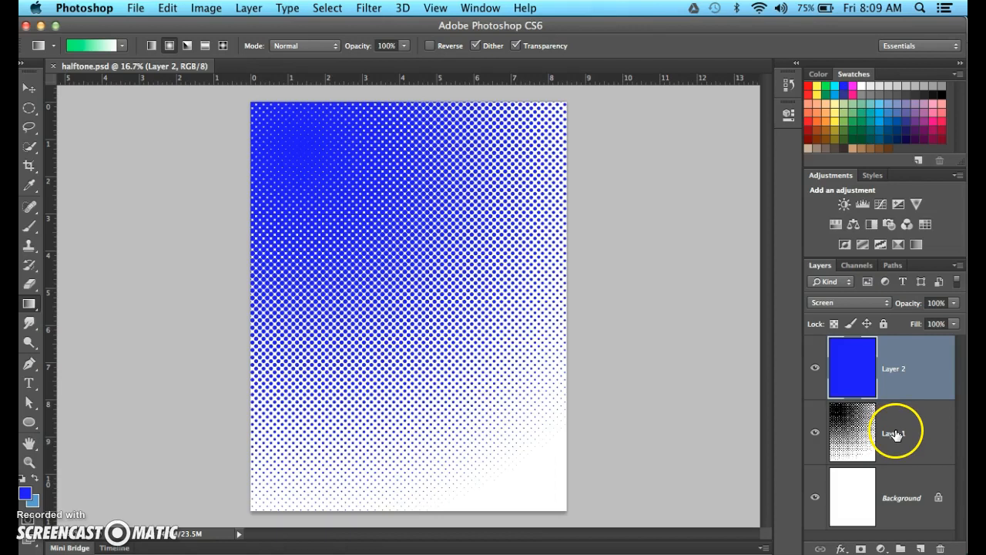
Delete Layer 2 and Layer 1, leaving only the Background layer.
shift+click(904, 434)
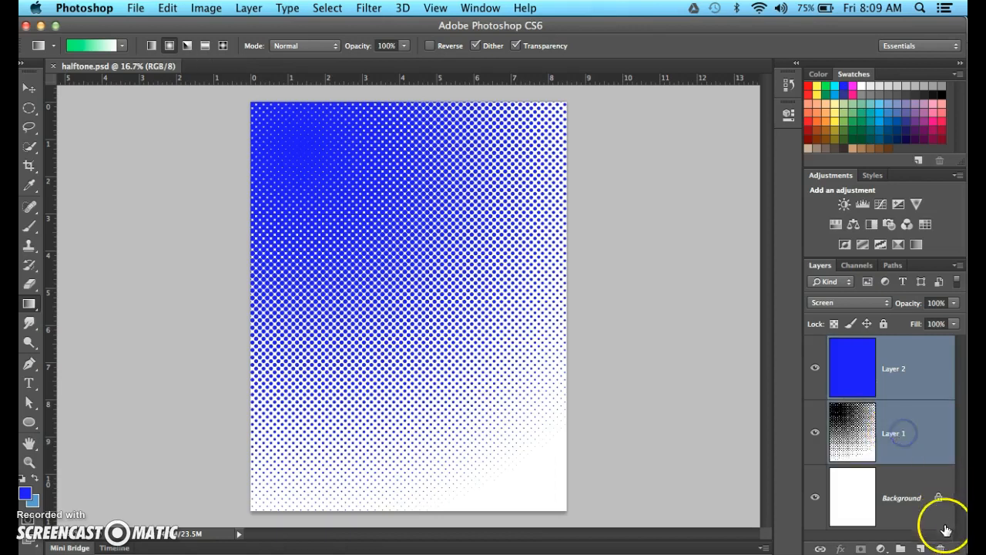
click(940, 549)
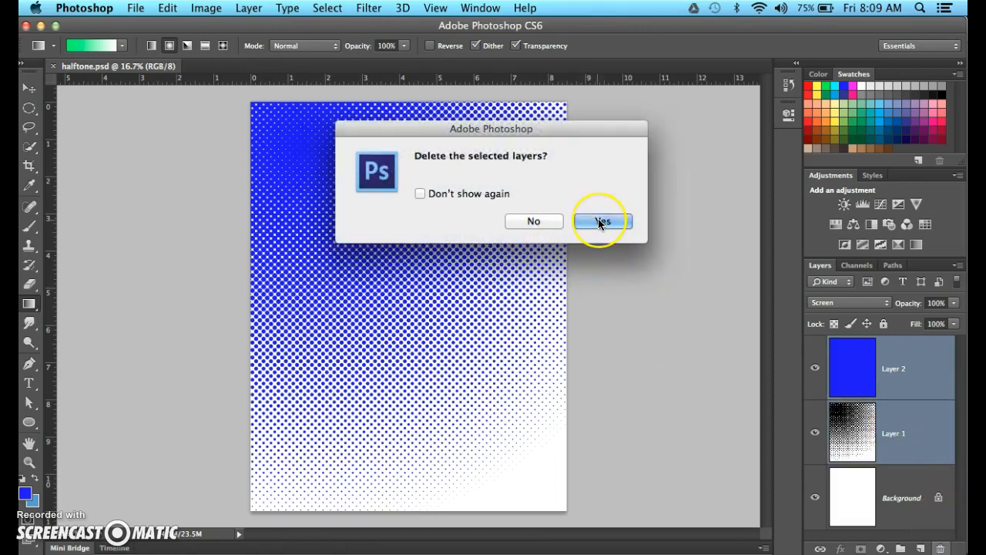
click(601, 222)
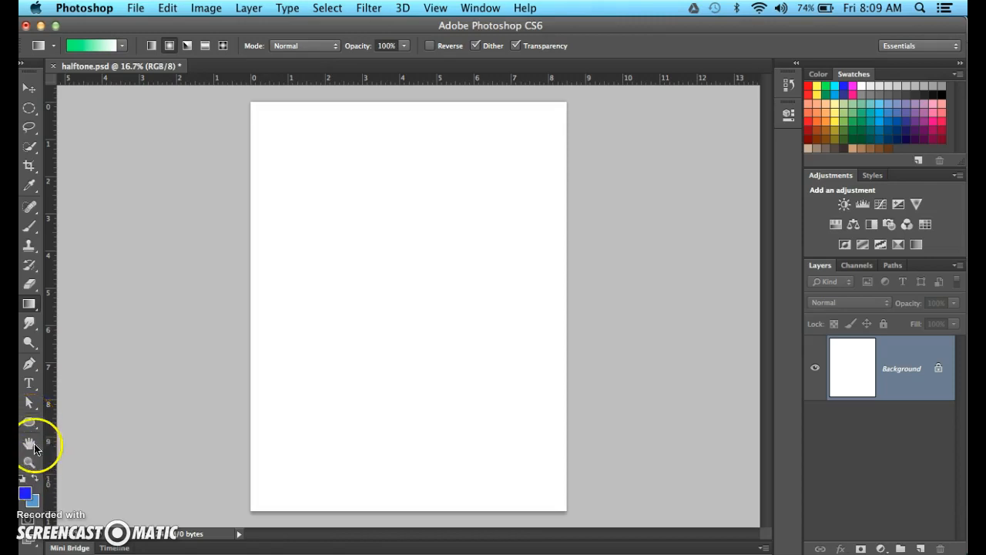
Activate the Custom Shape tool, append the Talk Bubbles set to its shape picker, and enlarge the picker to show all shapes.
click(29, 421)
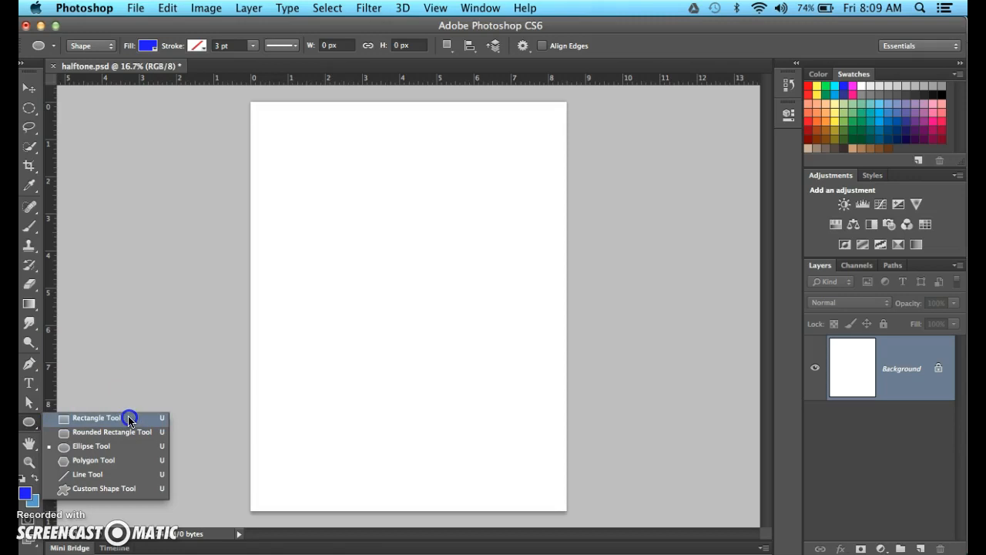
drag(84, 423, 99, 492)
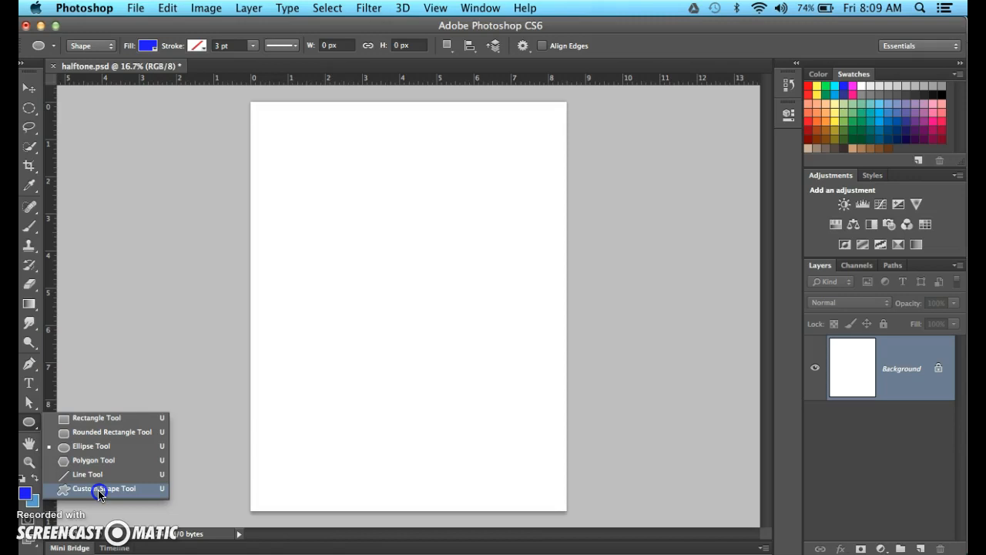
drag(98, 492, 98, 492)
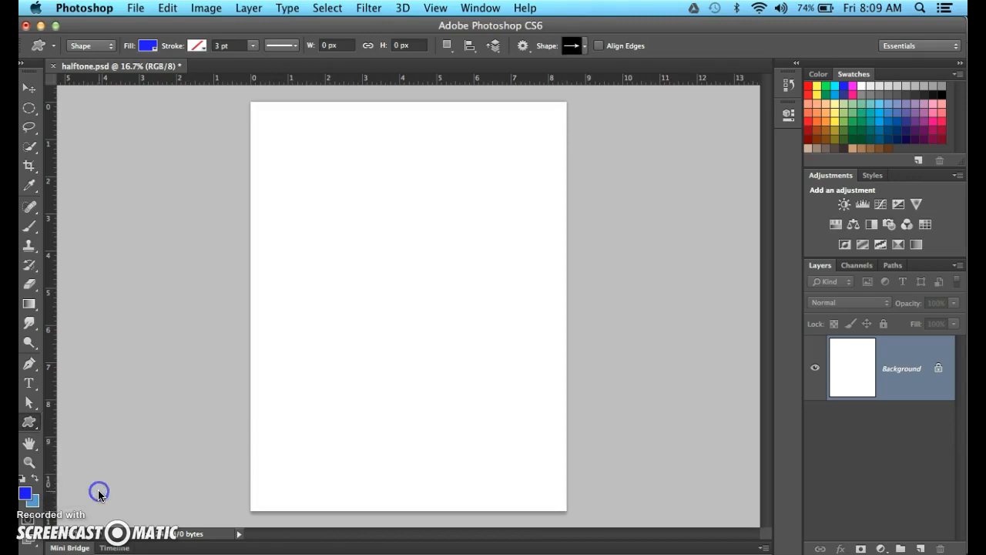
click(586, 48)
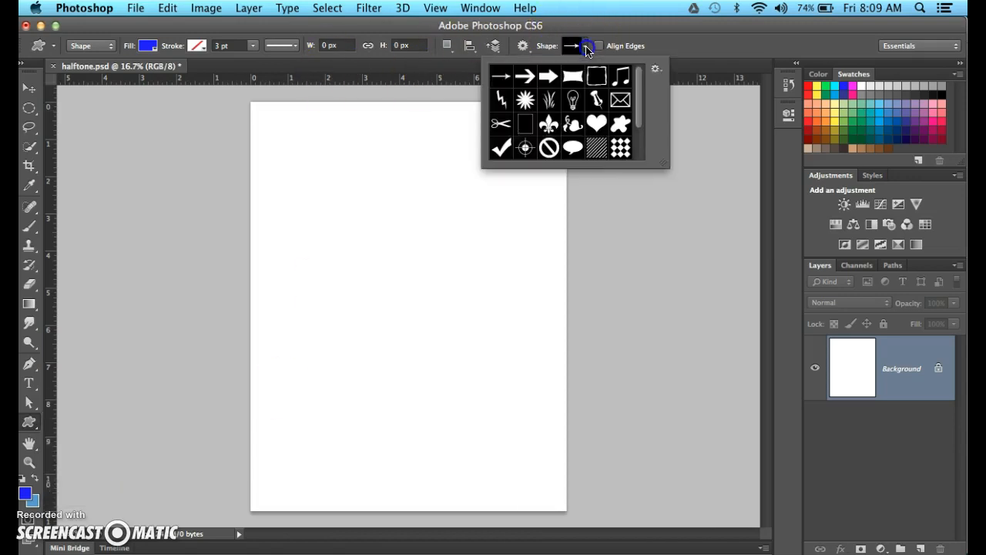
mouse_move(638, 87)
mouse_down()
mouse_move(638, 125)
mouse_move(637, 85)
mouse_up()
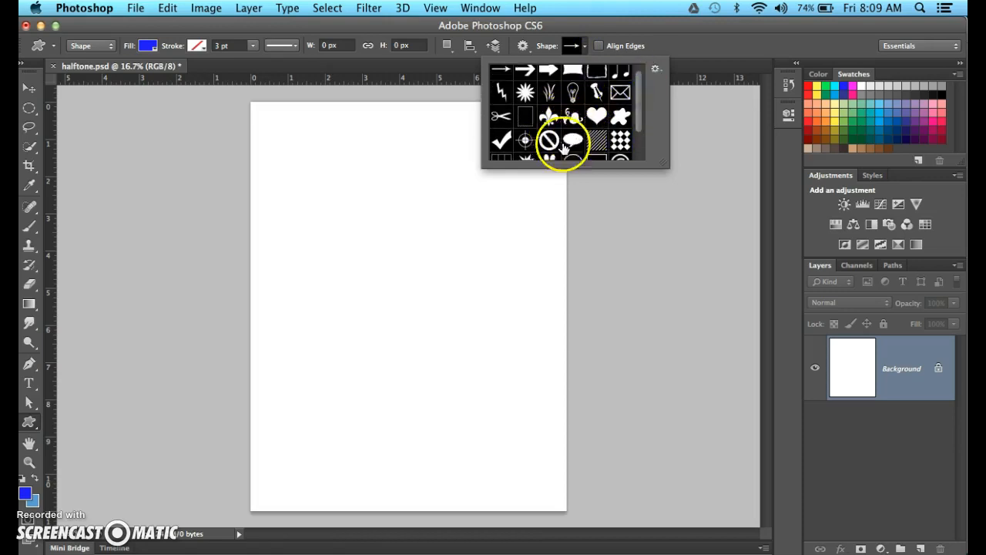
scroll(583, 121, down, 2)
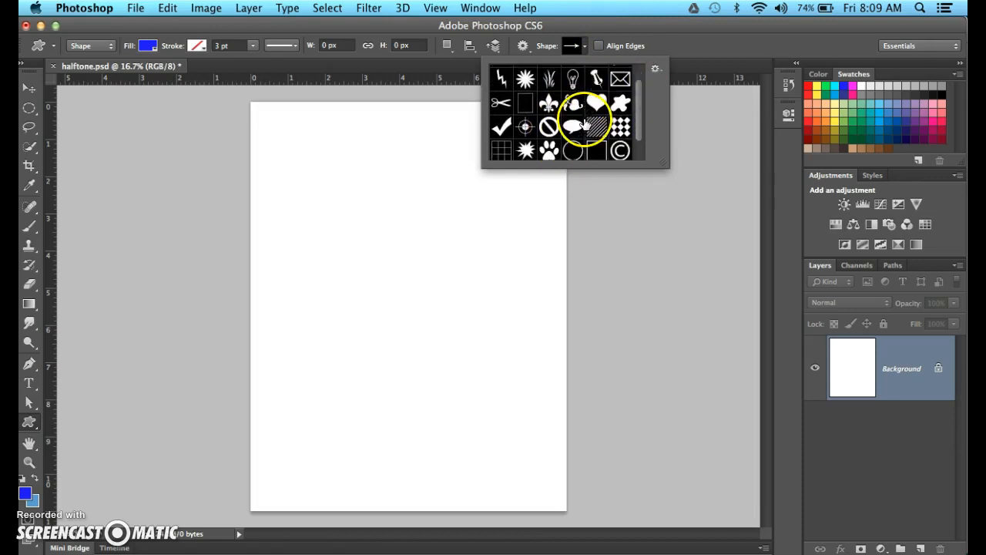
scroll(522, 125, down, 3)
scroll(540, 134, up, 5)
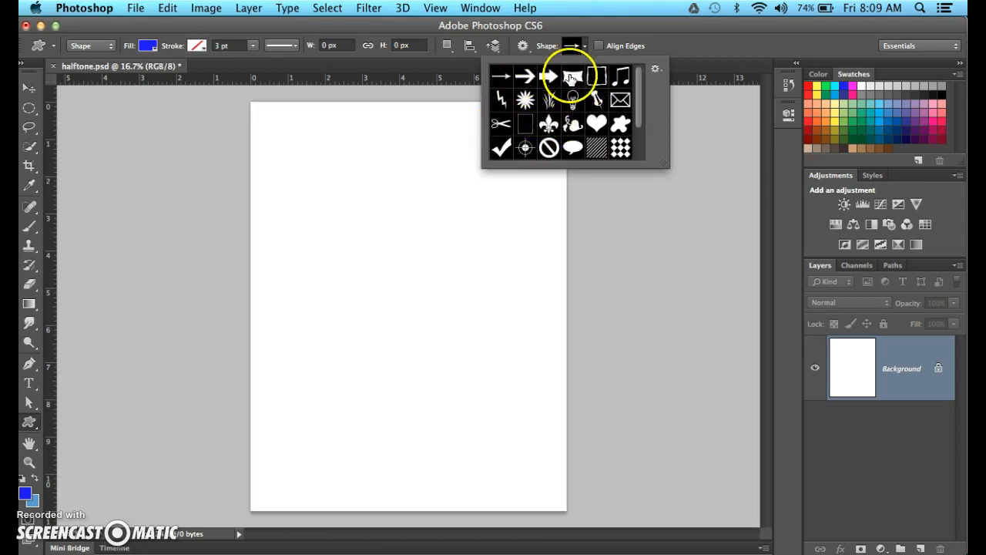
click(656, 69)
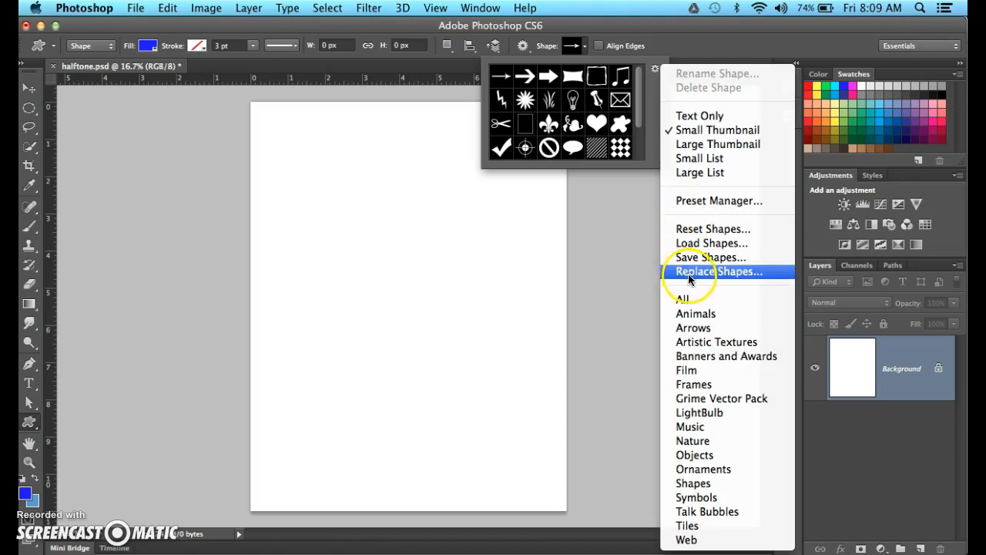
click(691, 513)
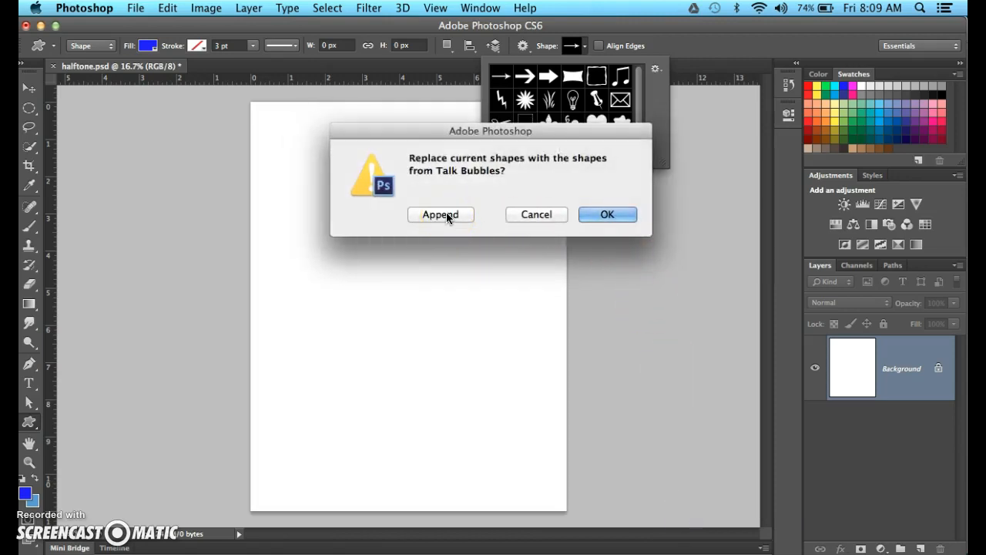
click(441, 214)
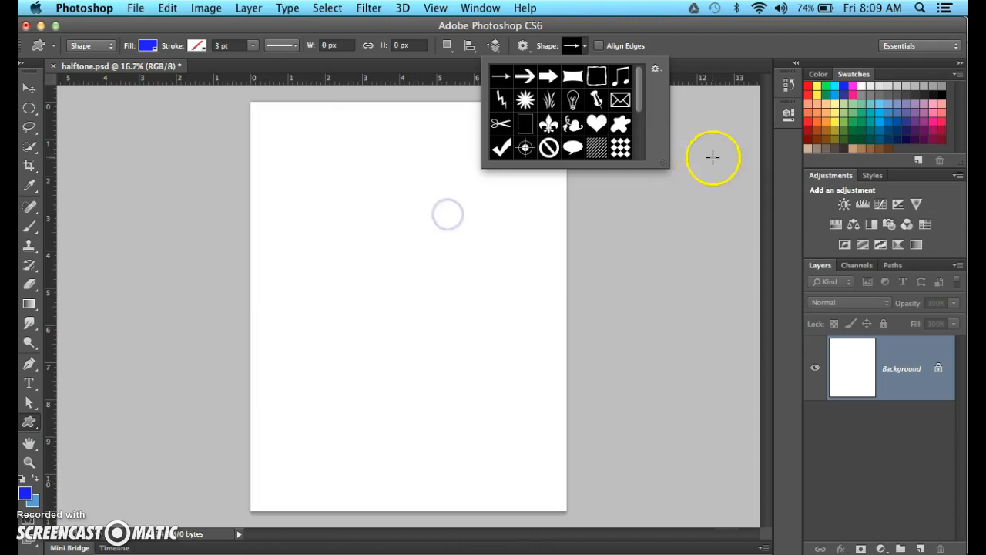
drag(667, 165, 658, 309)
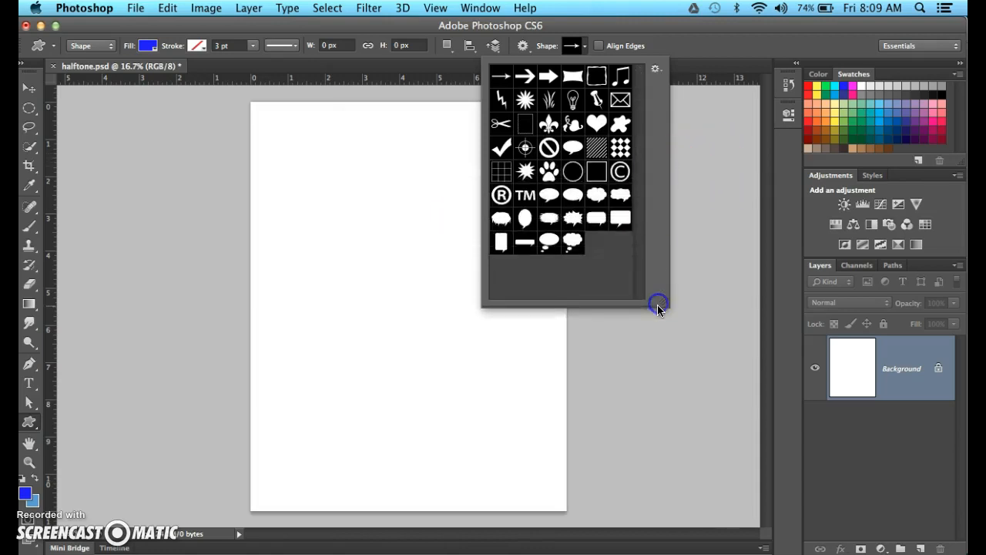
Draw a blue cloud-style thought bubble about 1680 × 1756 px near the middle of the page.
click(575, 243)
click(336, 194)
drag(326, 182, 540, 400)
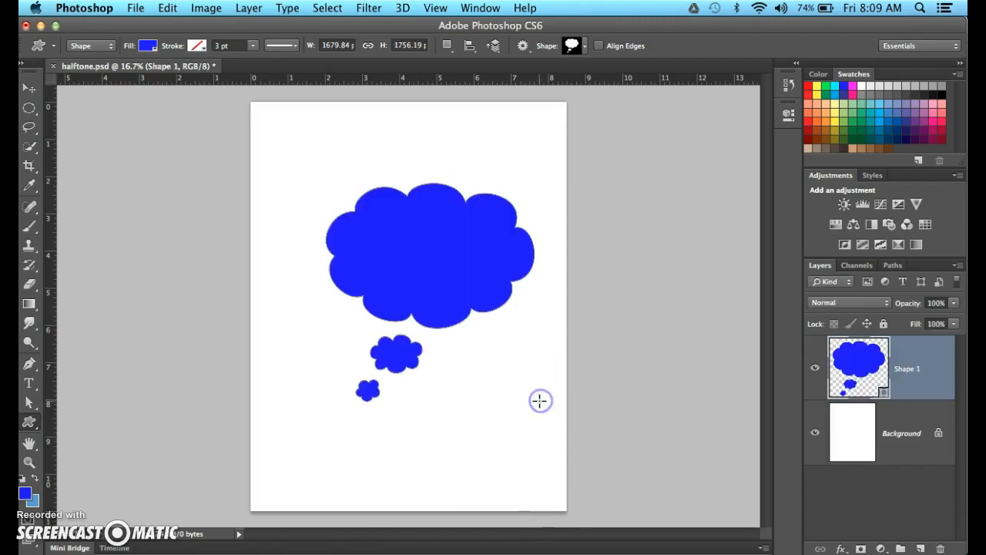
Hide the Background layer and move the thought bubble slightly up and to the left on the page.
click(816, 437)
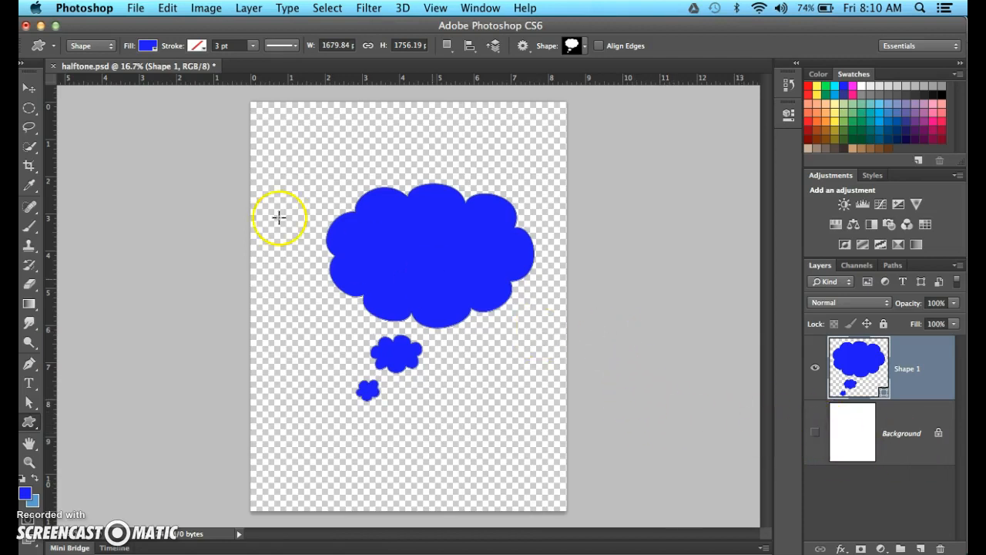
click(31, 91)
drag(420, 240, 401, 230)
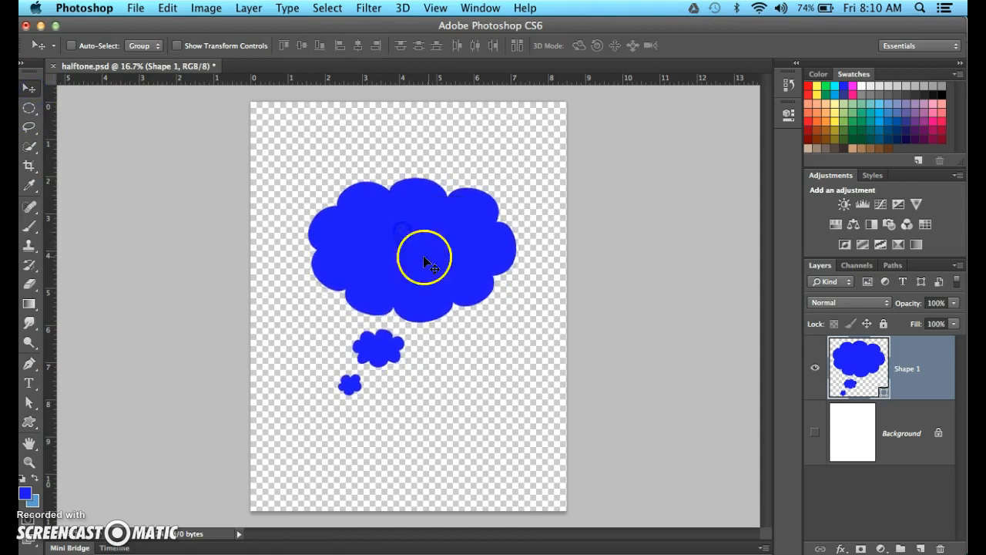
drag(413, 269, 419, 273)
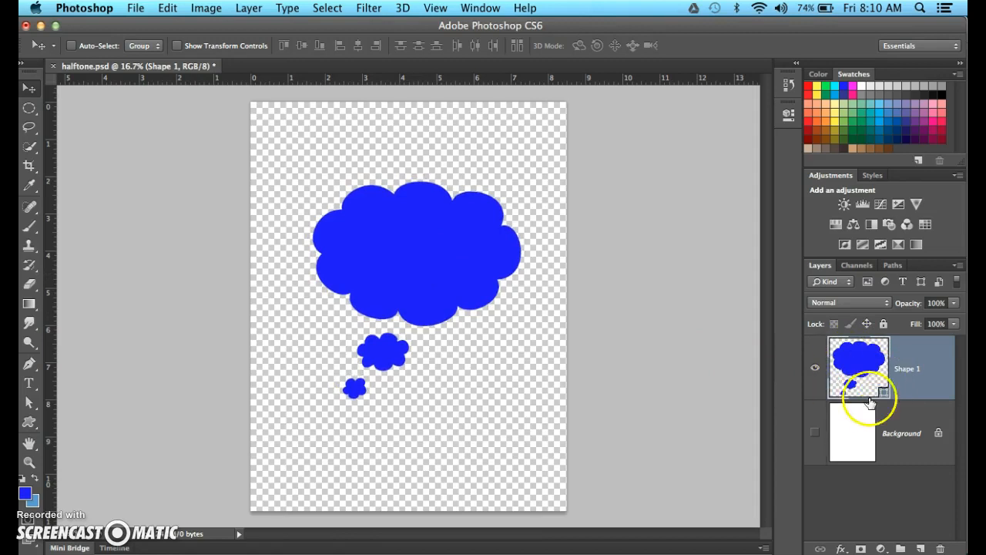
Change the fill colour of the Shape 1 thought bubble to white.
double_click(866, 367)
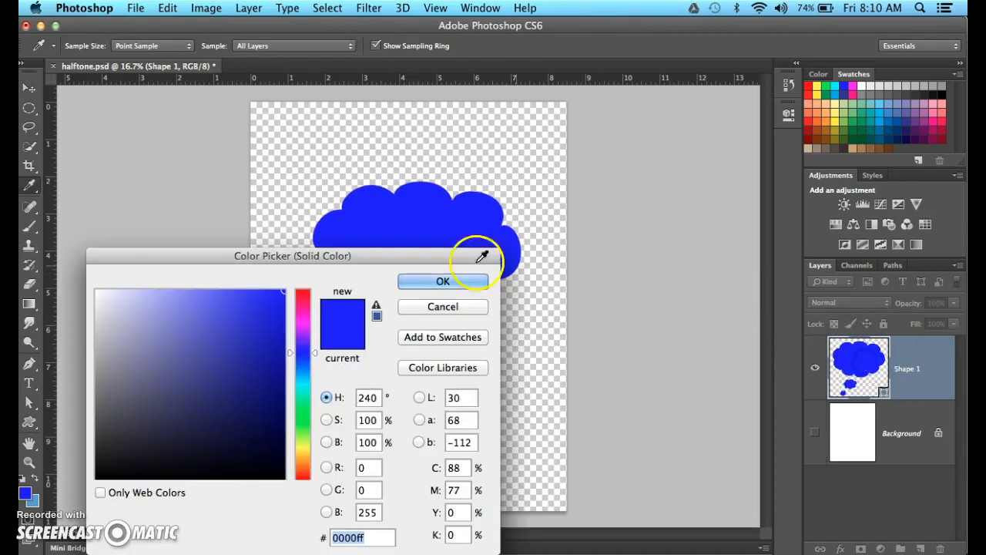
click(225, 309)
mouse_move(225, 309)
mouse_down()
mouse_move(103, 298)
mouse_move(91, 281)
mouse_move(132, 229)
mouse_up()
click(479, 253)
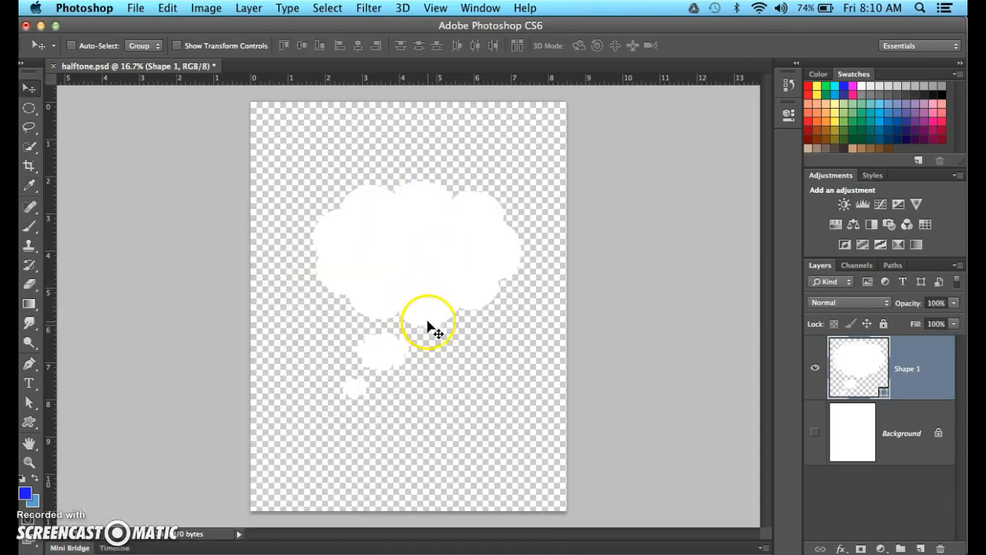
Detach the Layers panel from the dock and enlarge it so that both layers are fully shown.
double_click(923, 389)
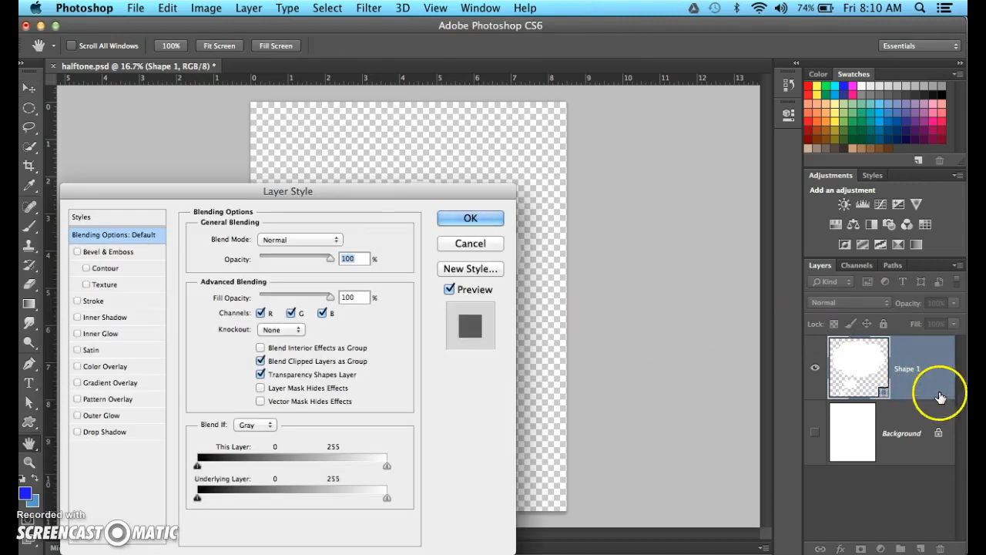
click(463, 248)
drag(820, 265, 603, 172)
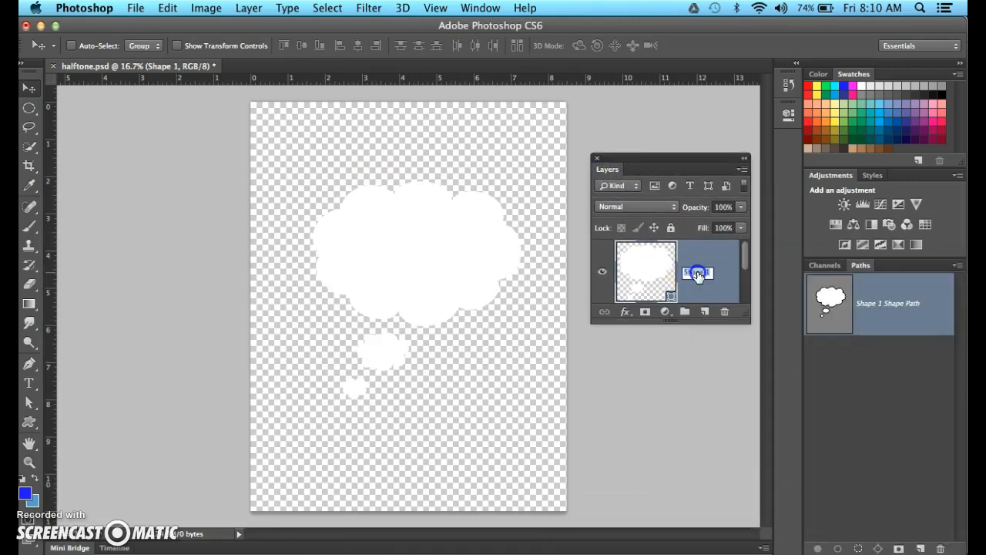
click(774, 320)
drag(696, 161, 598, 154)
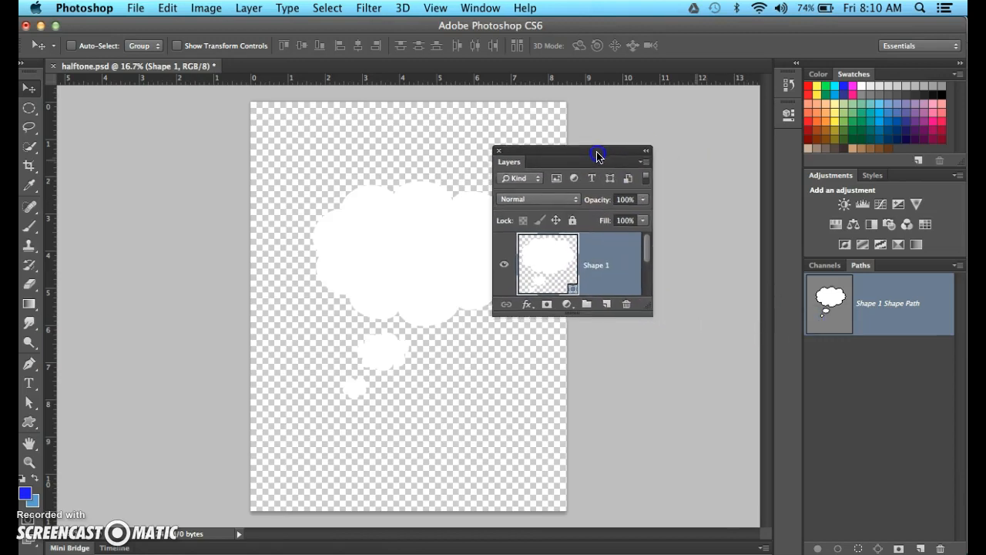
drag(641, 309, 794, 396)
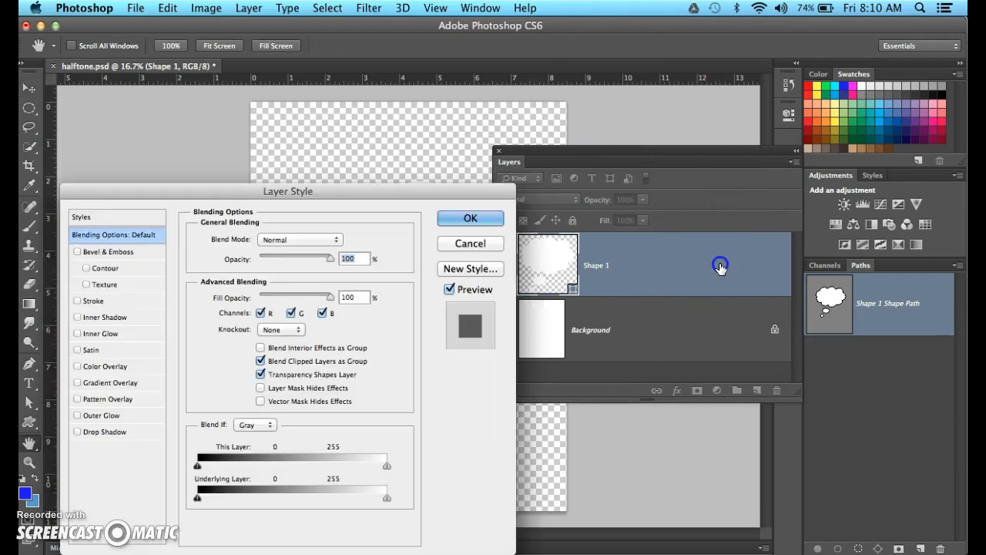
Add a black outside Stroke layer style of 27 px to the Shape 1 layer.
double_click(742, 269)
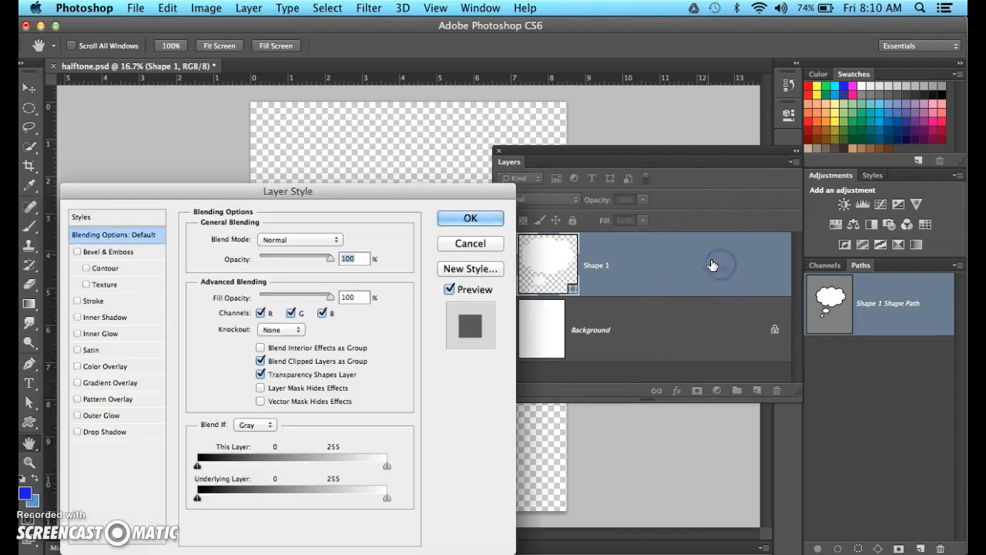
drag(666, 160, 848, 202)
drag(392, 194, 532, 146)
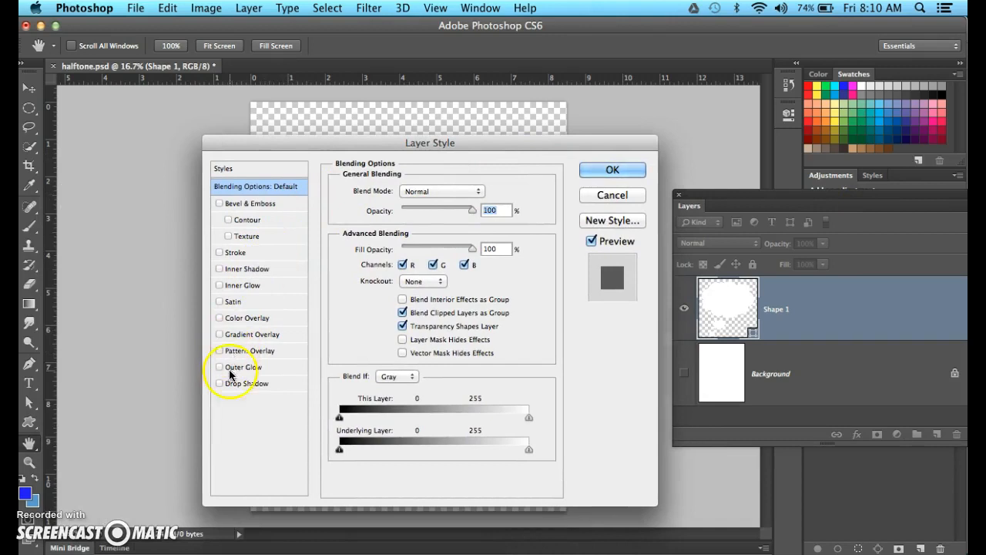
click(245, 252)
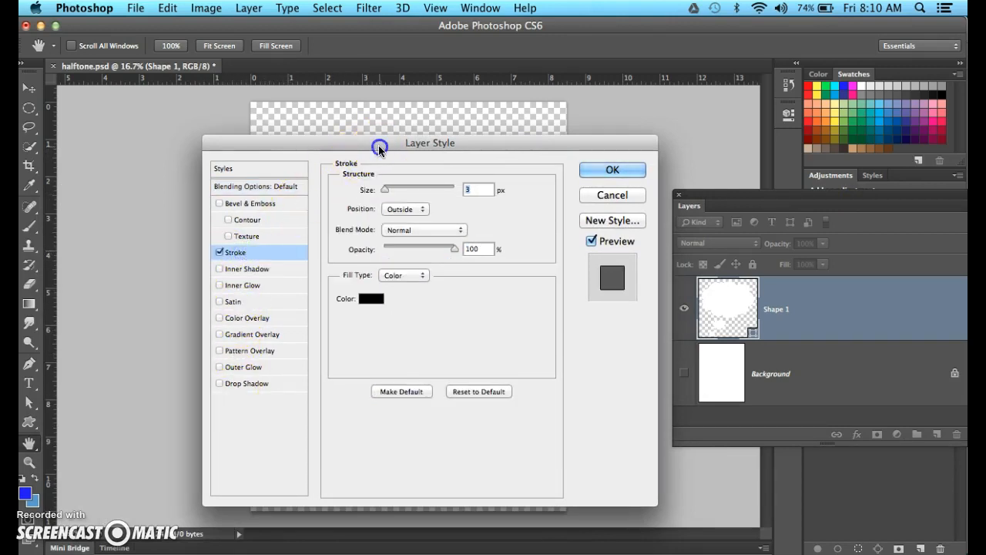
drag(379, 146, 699, 162)
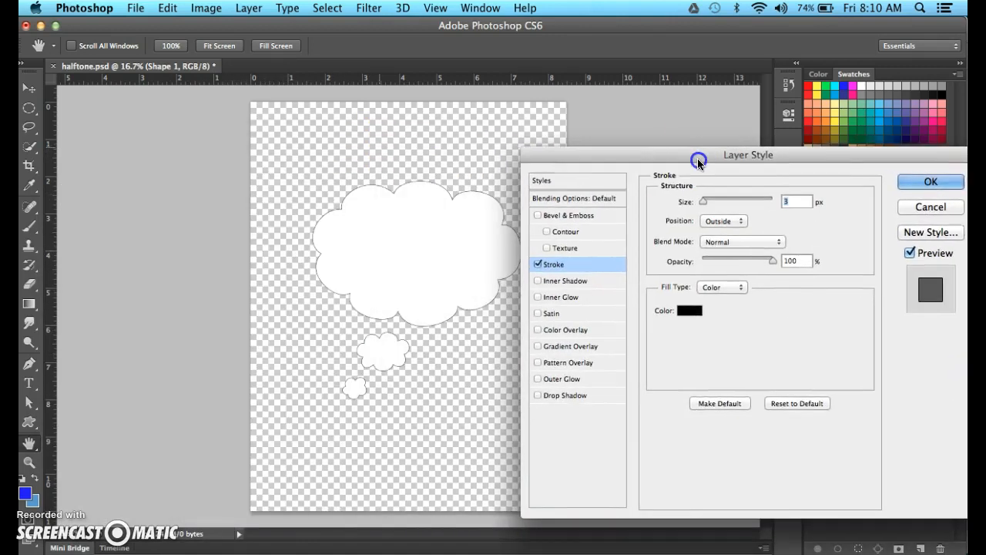
click(704, 202)
drag(704, 203, 714, 205)
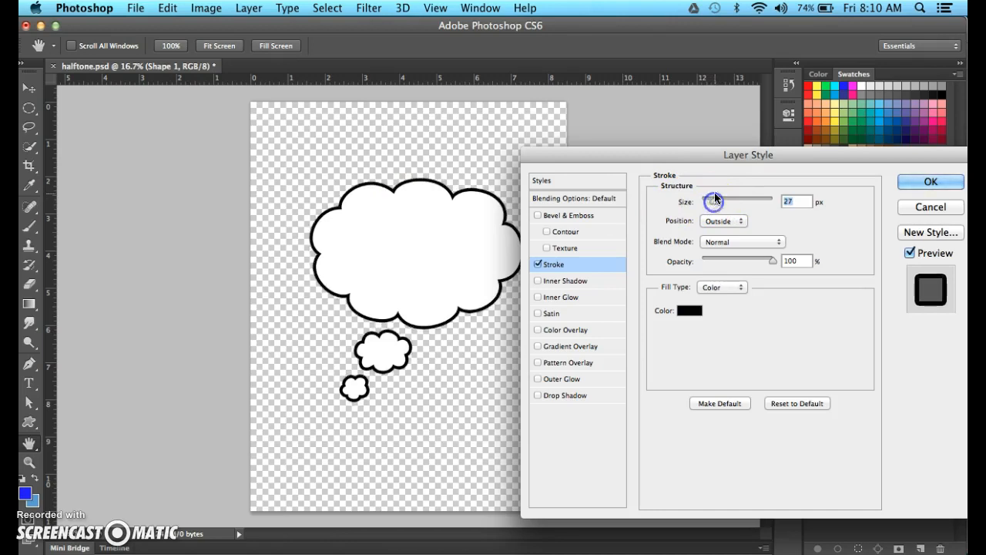
click(931, 182)
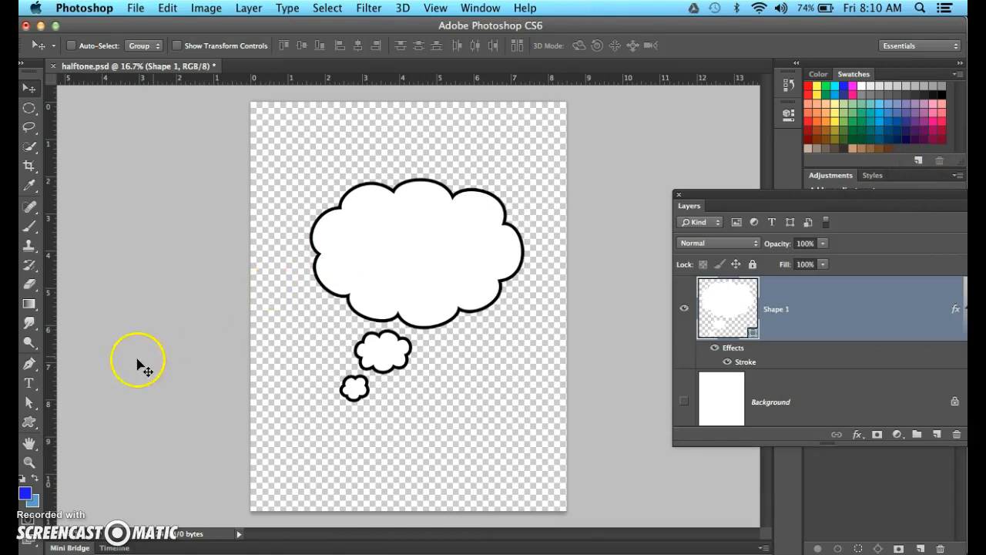
Select all parts of the thought bubble with the Path Selection tool and move them slightly up and left.
click(30, 406)
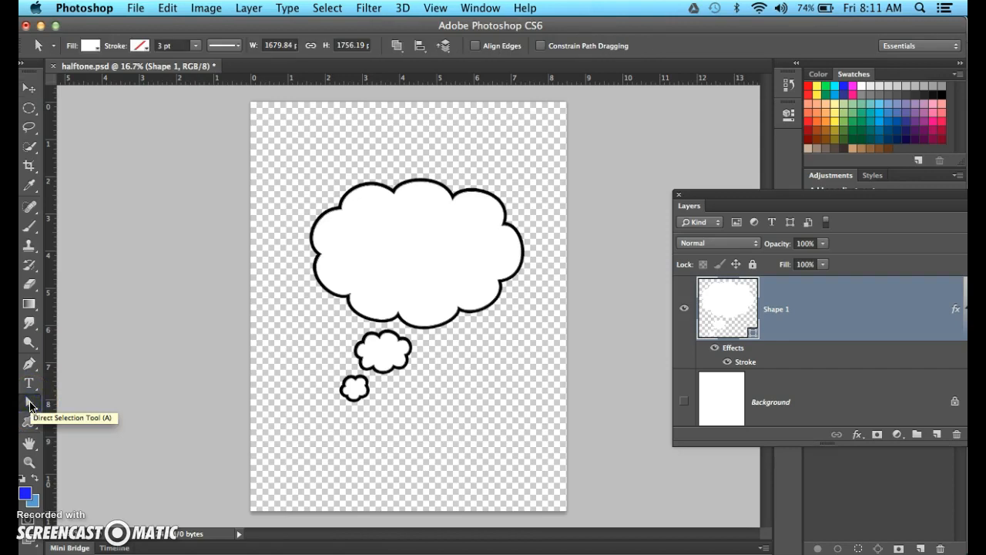
click(30, 406)
click(101, 420)
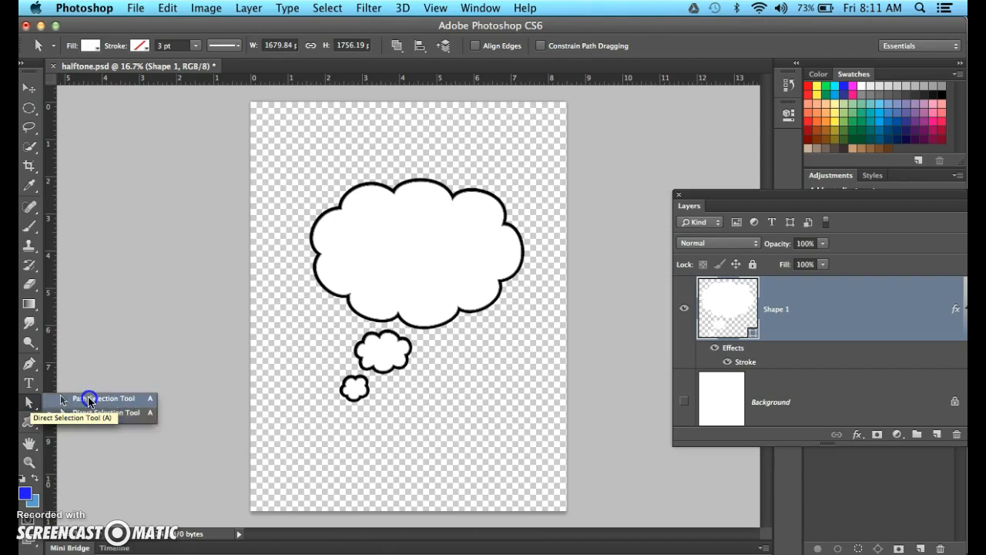
click(89, 401)
click(330, 334)
drag(341, 328, 376, 346)
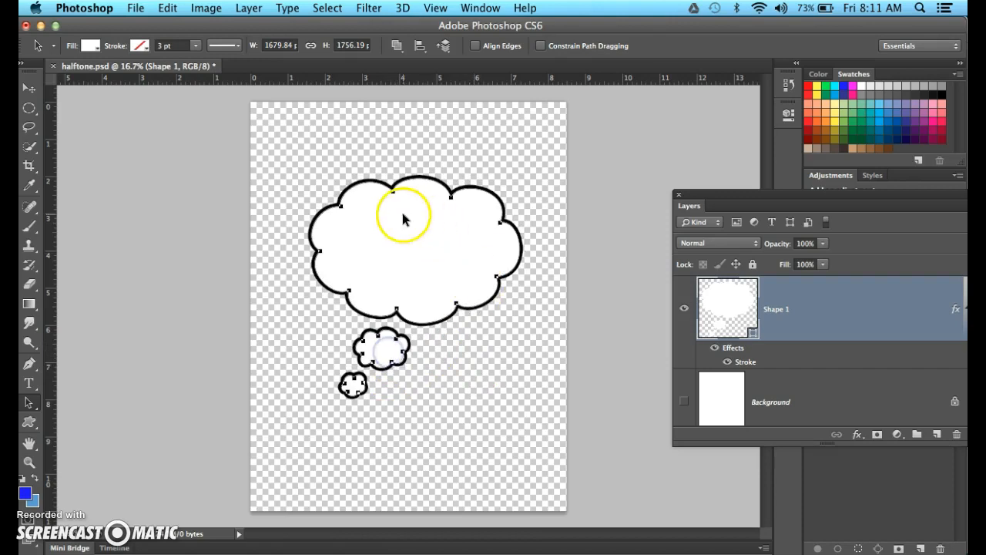
Select the smallest circle of the thought bubble on its own and delete it.
drag(31, 410, 99, 414)
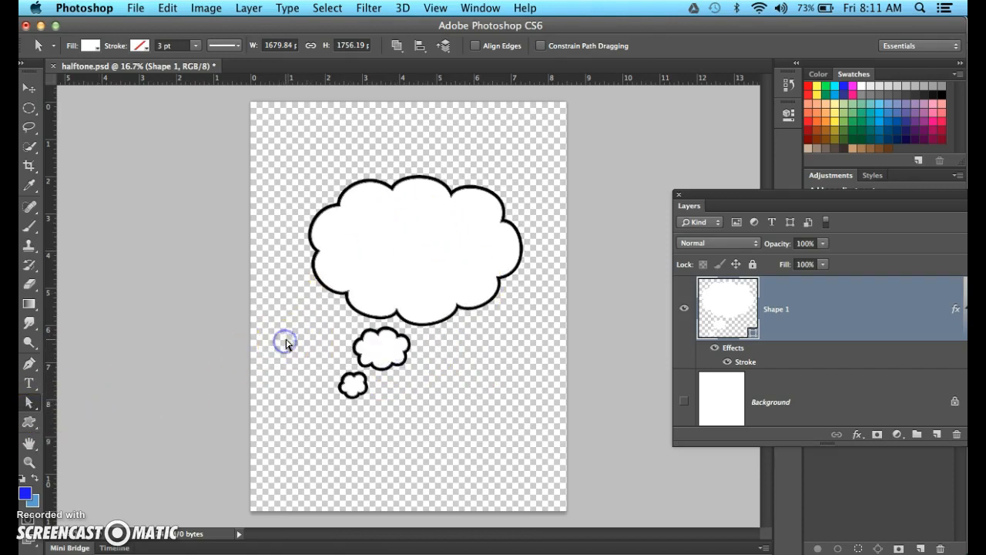
drag(352, 400, 324, 374)
click(332, 375)
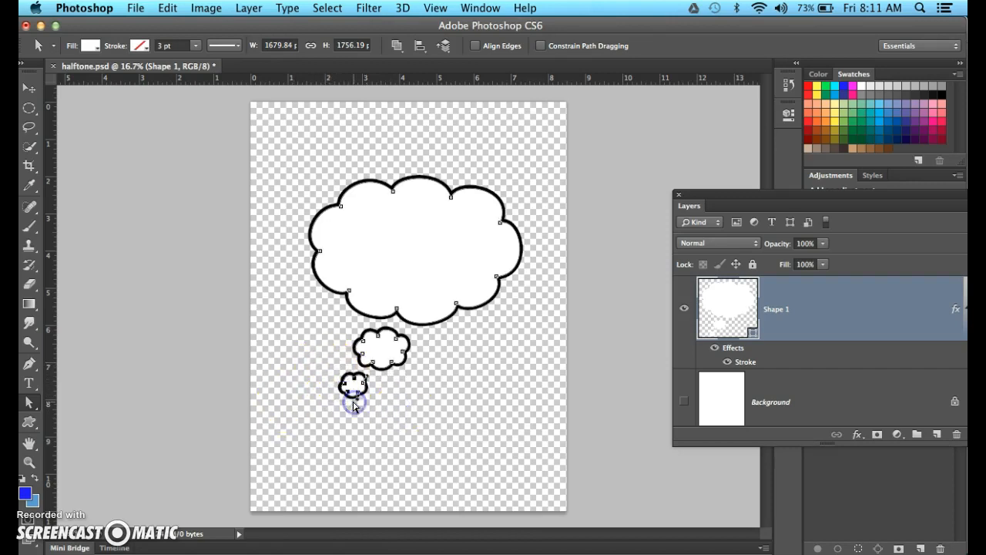
drag(342, 373, 370, 408)
key(Delete)
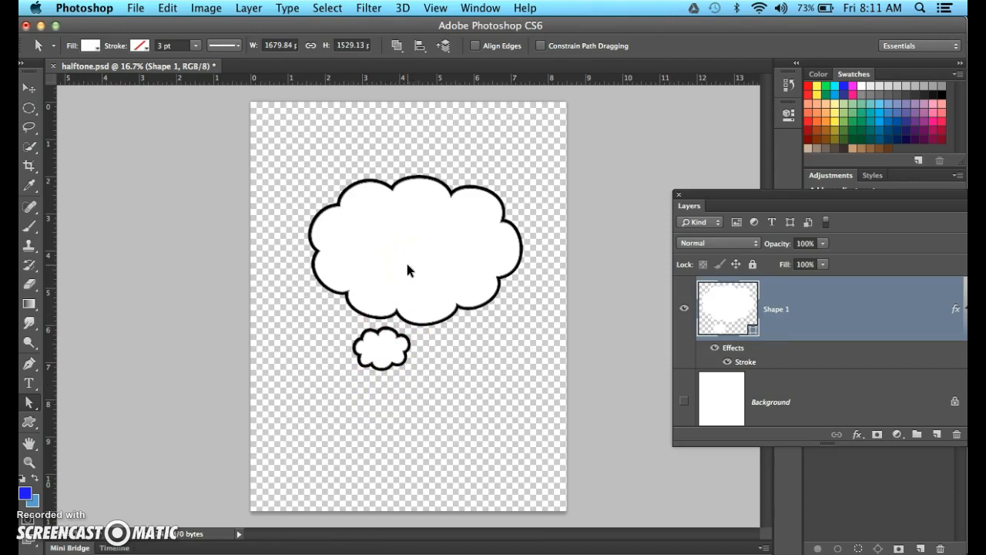
Undo the deletion of the smallest circle and the preceding move of the thought bubble's paths.
key(super+alt+z)
key(super+alt+z)
key(super+alt+z)
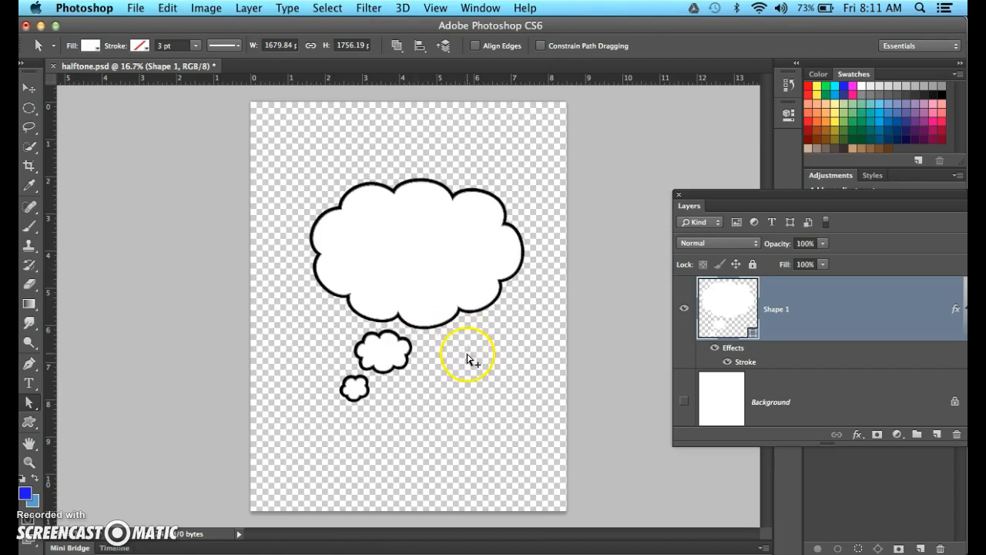
Save the thought bubble document under its existing file name.
click(36, 44)
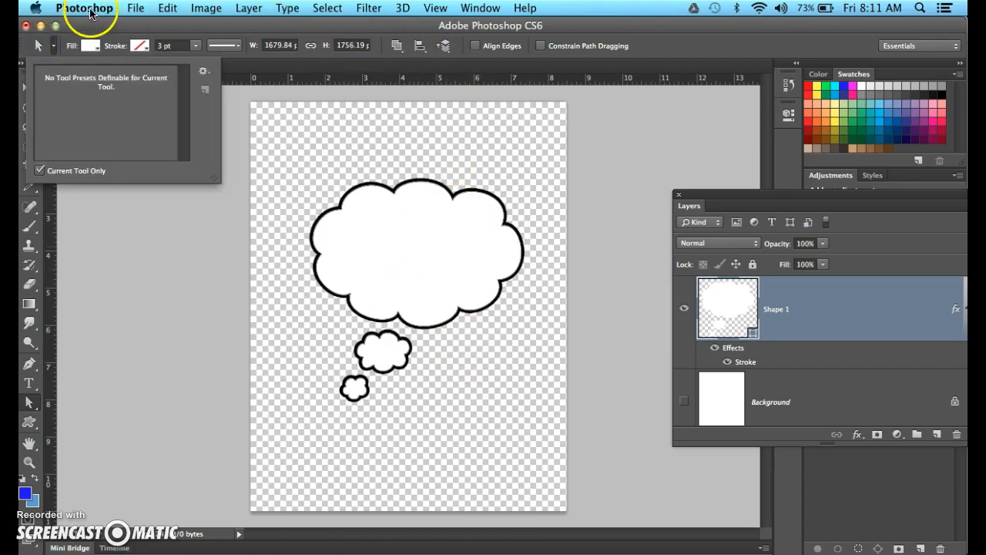
click(127, 8)
click(166, 171)
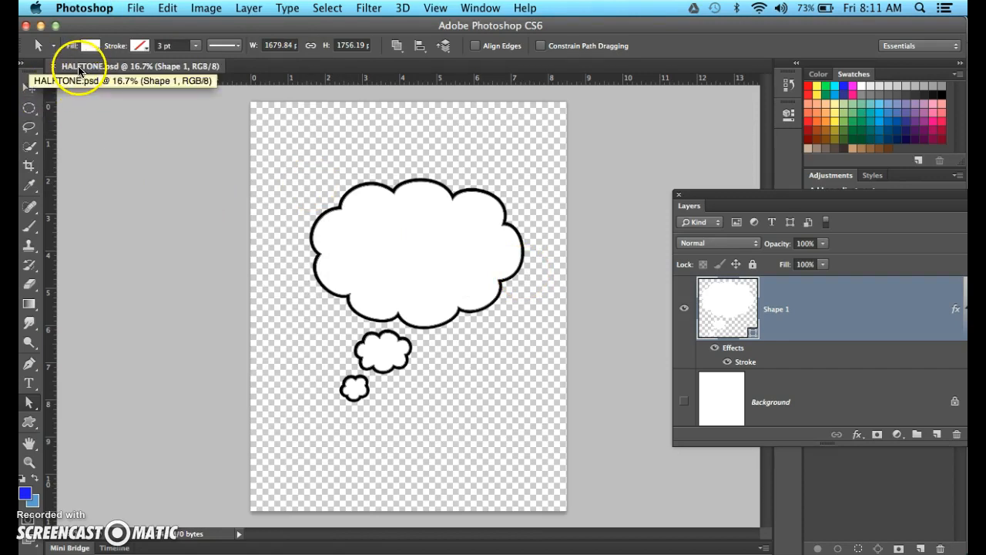
Save a version of the document to the Desktop as speechbubble 1.psd in Photoshop format with Maximize Compatibility.
click(135, 7)
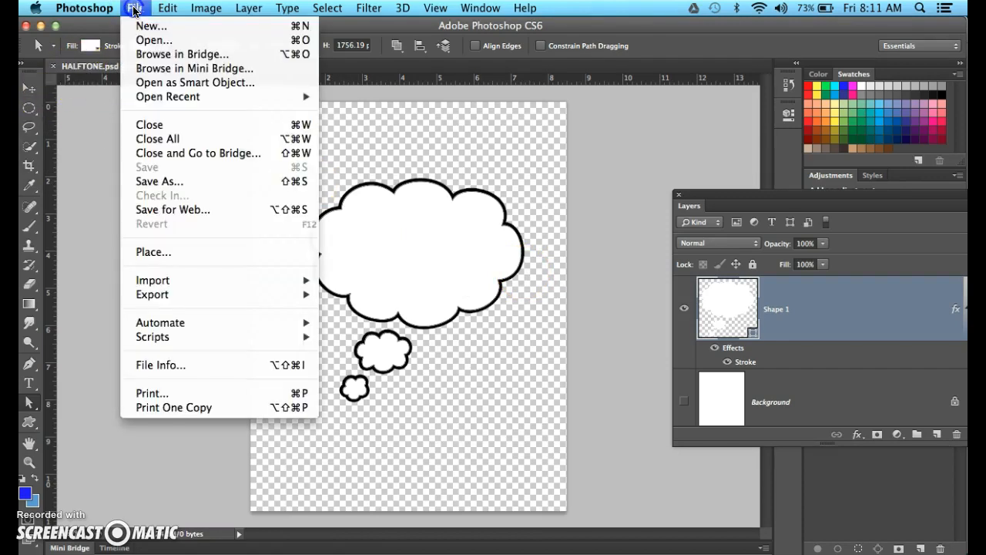
click(158, 183)
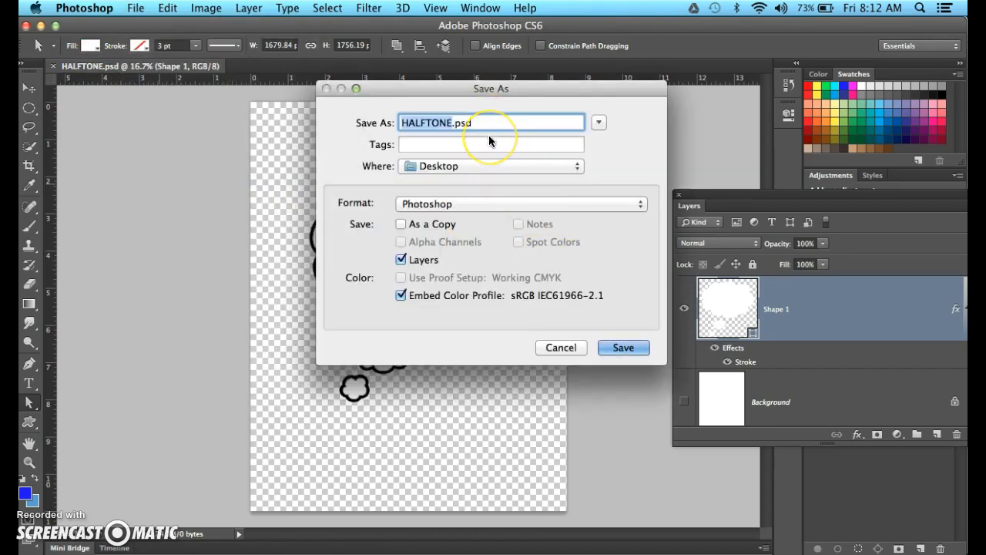
text(speechbubble 1)
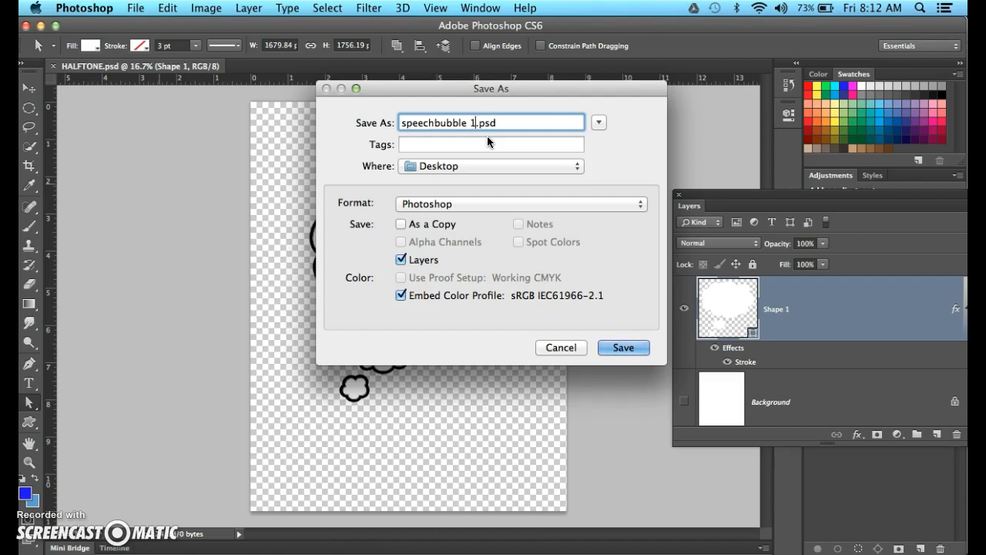
click(623, 346)
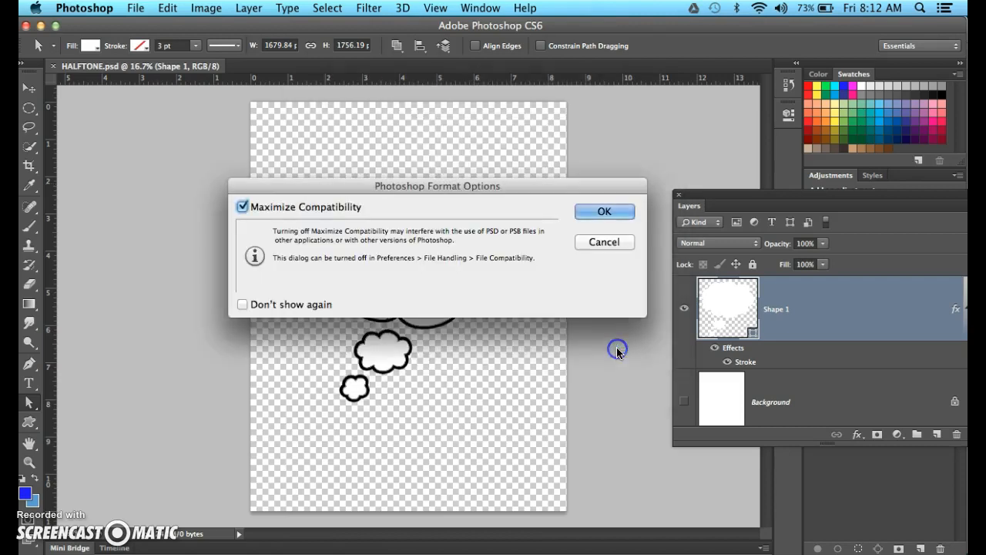
click(606, 210)
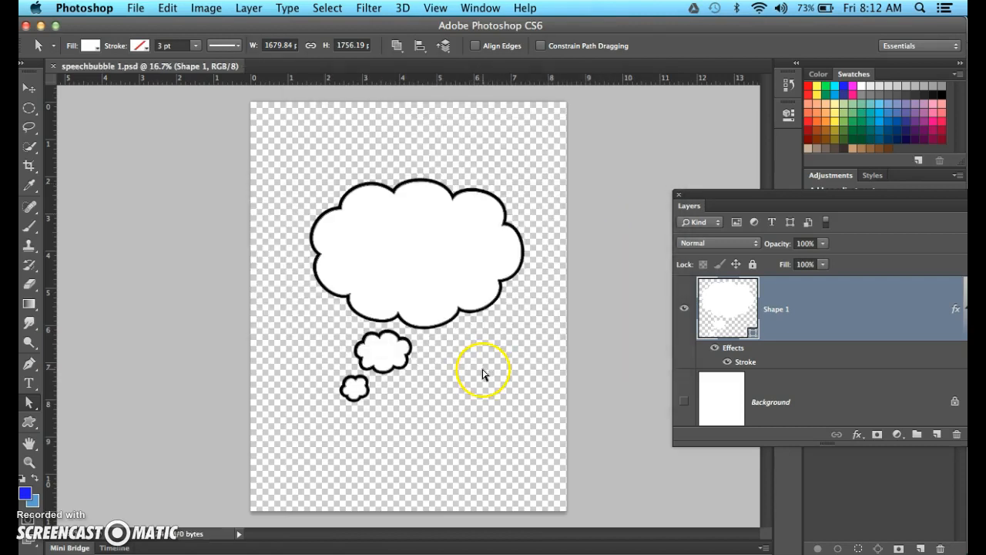
Move the floating Layers panel fully into view and delete the Shape 1 thought bubble layer.
drag(837, 194, 752, 139)
drag(832, 274, 871, 378)
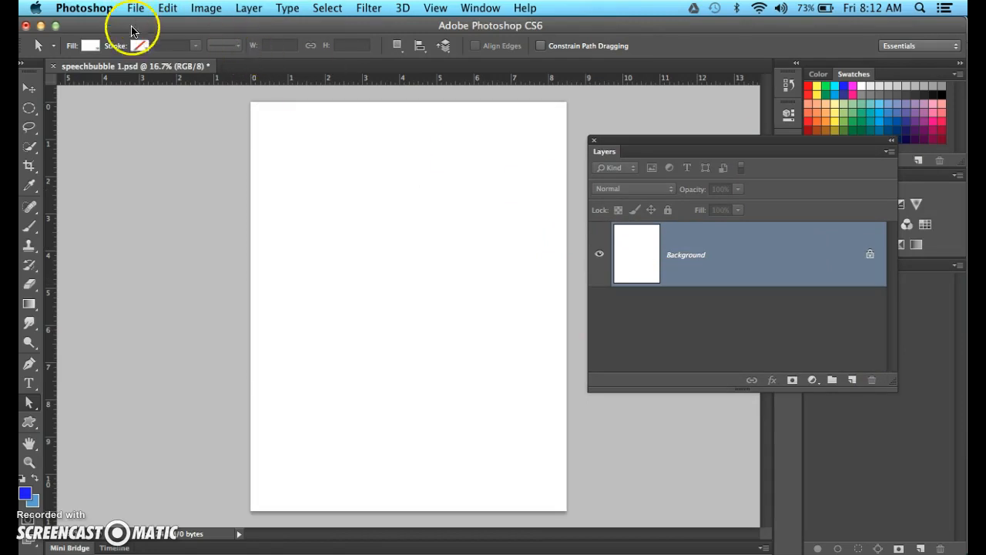
Draw a wavy speech bubble with a curved tail as a custom shape, about 2071 by 1392 px, across the page's upper half.
click(31, 422)
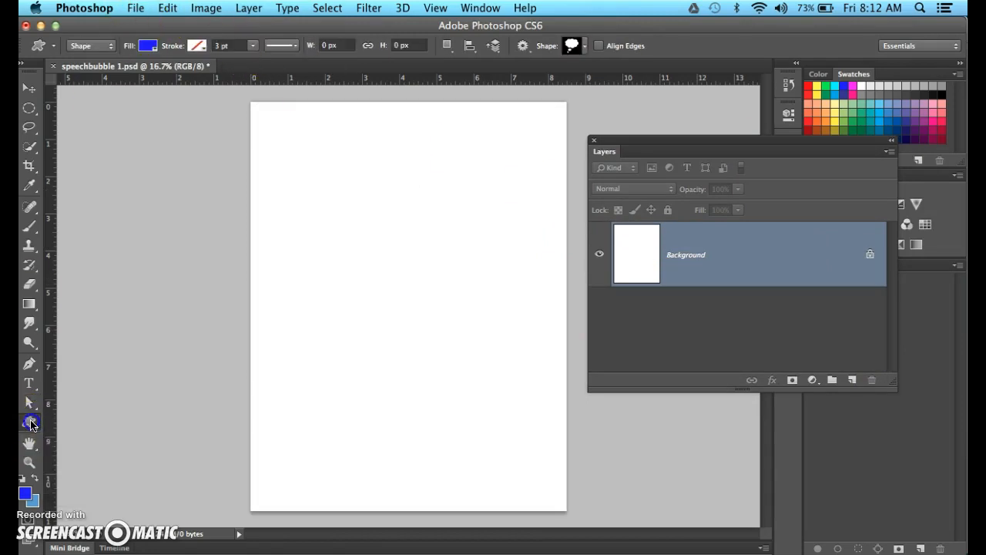
click(583, 47)
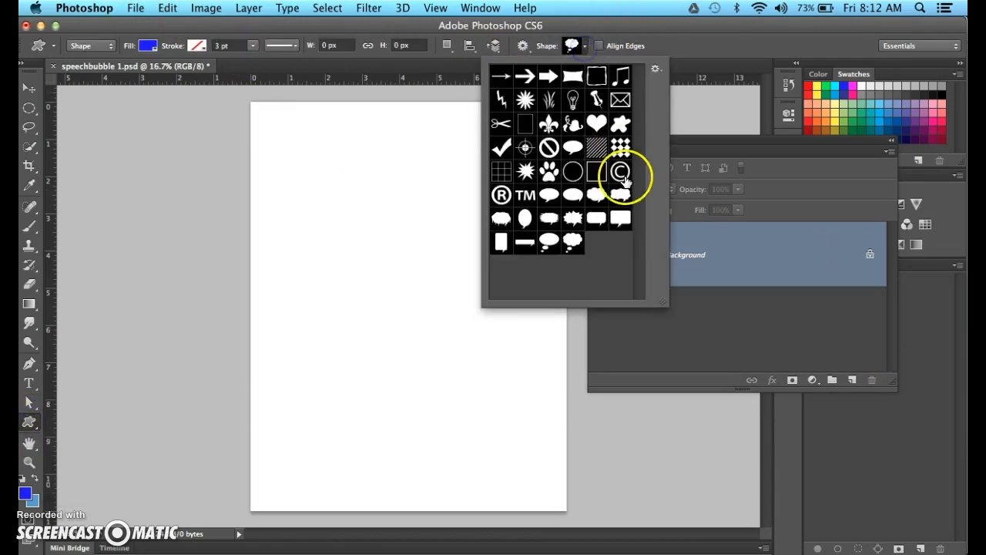
click(624, 197)
drag(286, 181, 545, 391)
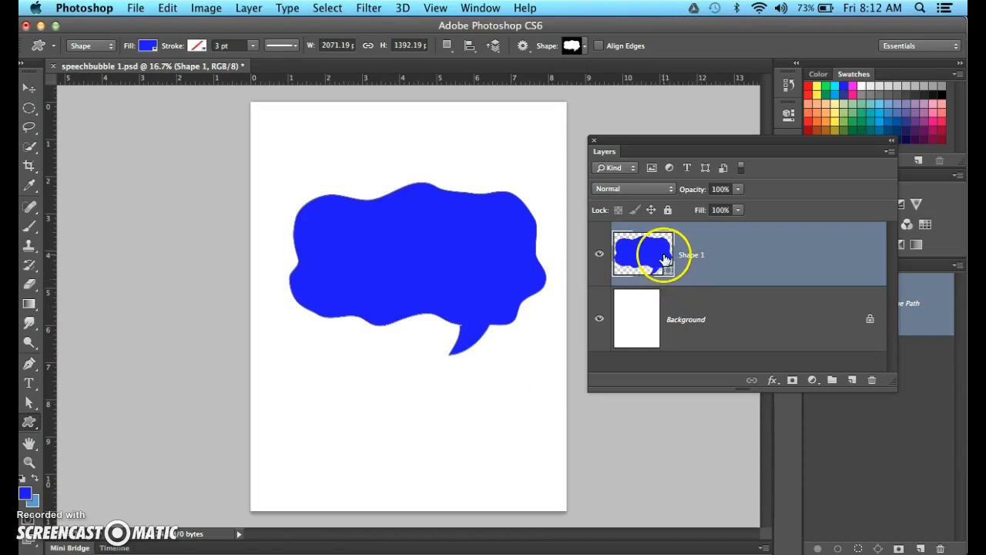
Hide the Background layer and change the speech bubble's fill colour to white (ffffff).
click(599, 319)
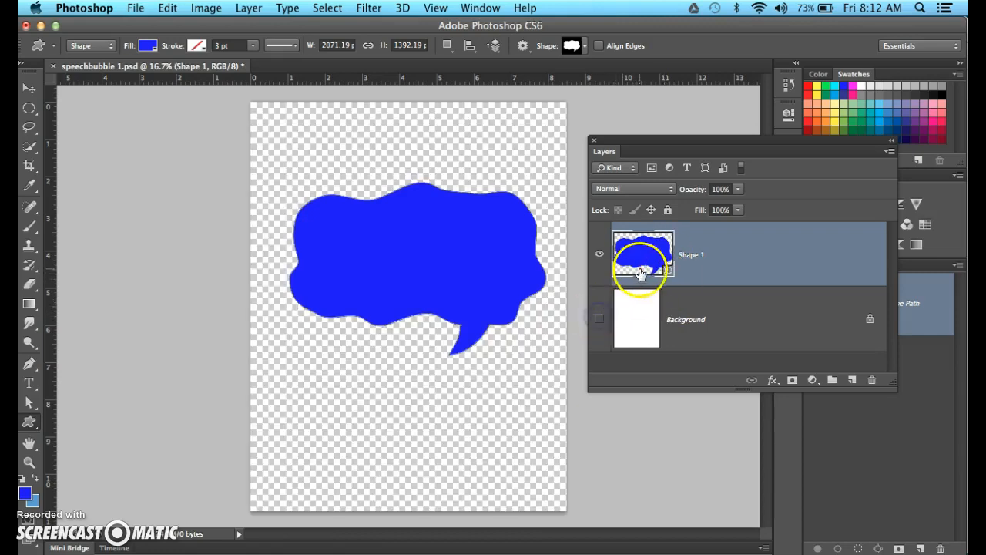
double_click(644, 262)
drag(231, 267, 88, 223)
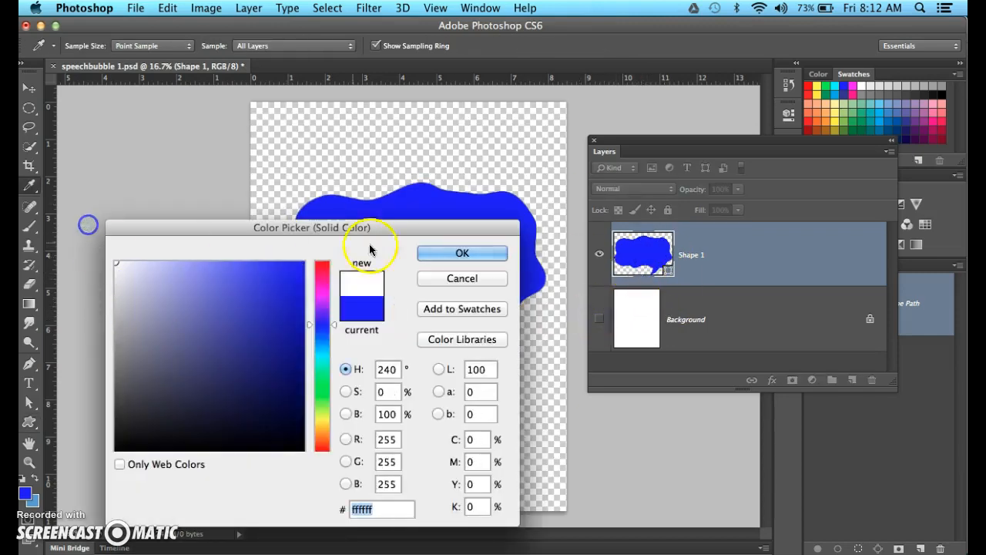
click(460, 253)
Add a black outside Stroke layer style of 20 px to the speech bubble's layer.
double_click(775, 262)
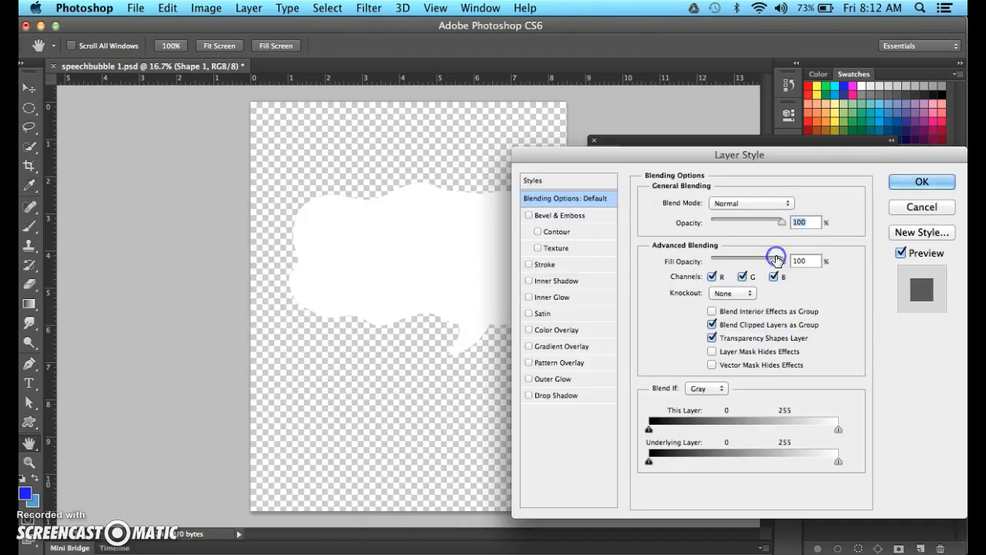
click(565, 263)
drag(696, 201, 702, 205)
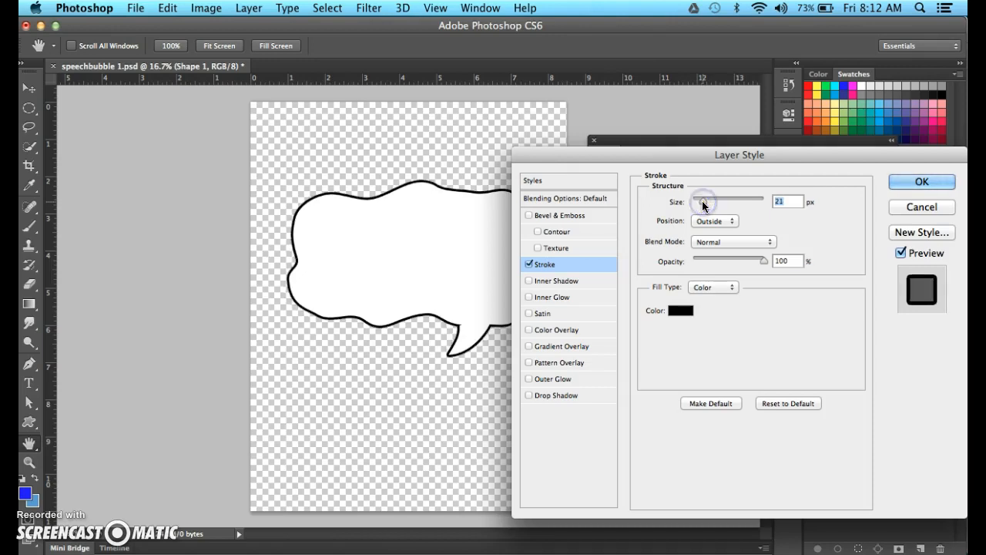
click(799, 187)
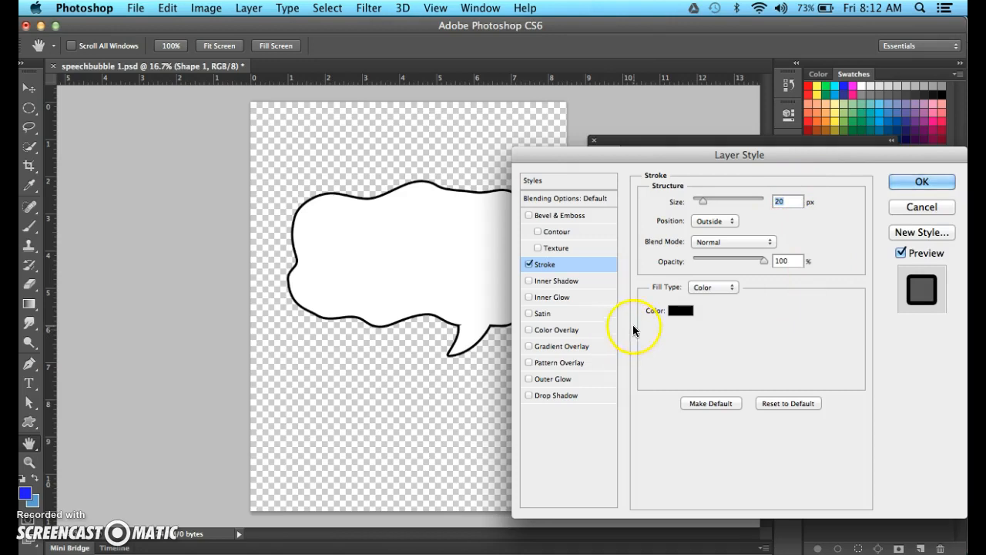
click(919, 181)
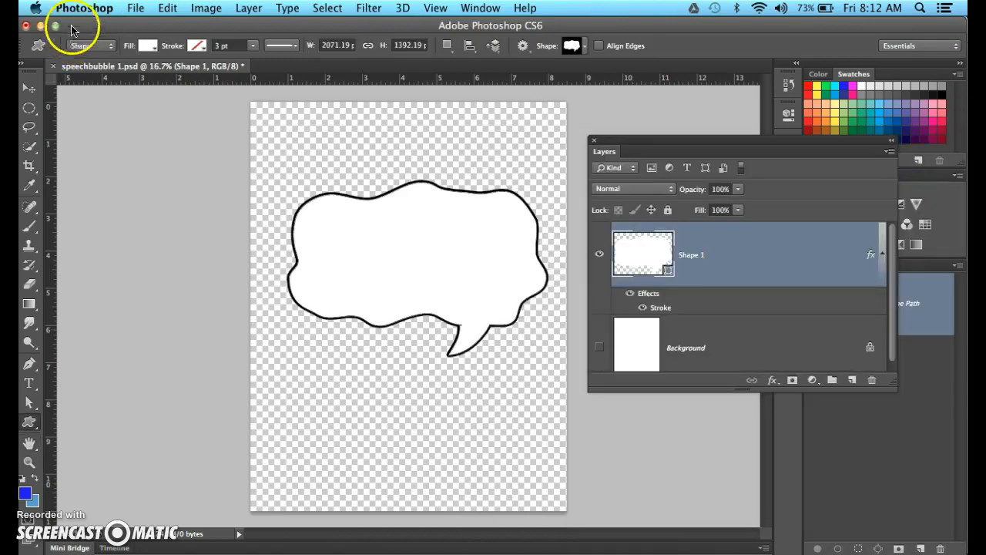
Save the new bubble to the Desktop as speechbubble 2.psd in Photoshop format with Maximize Compatibility.
click(135, 7)
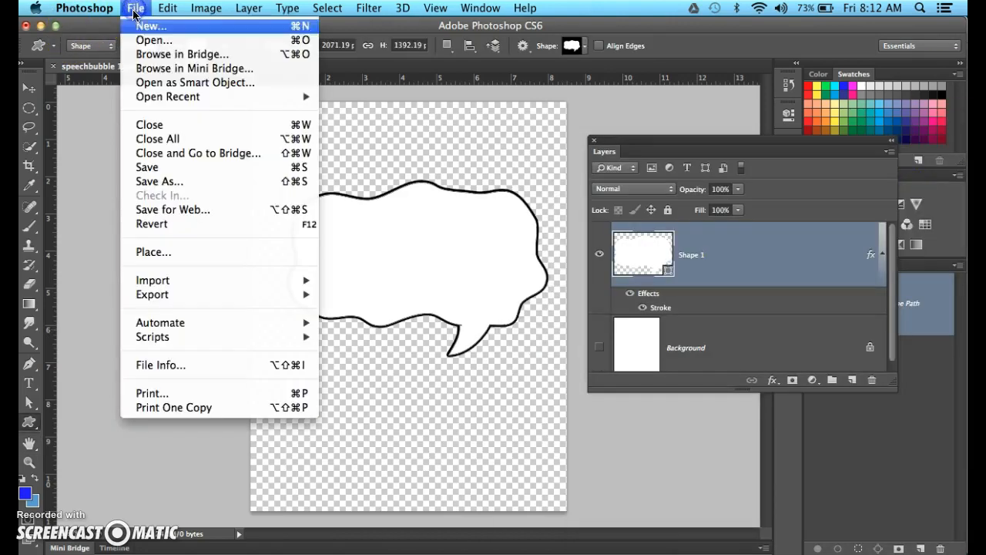
click(155, 181)
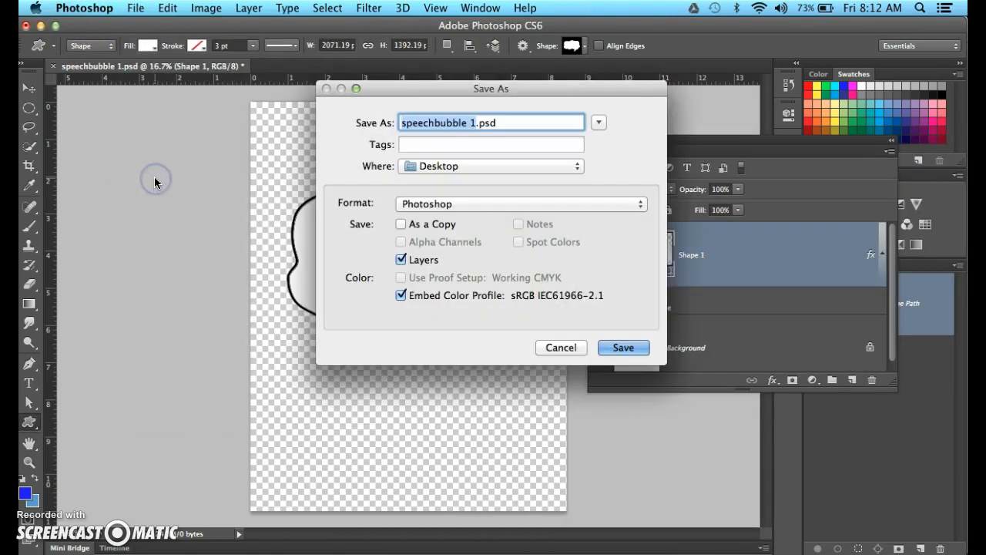
click(471, 123)
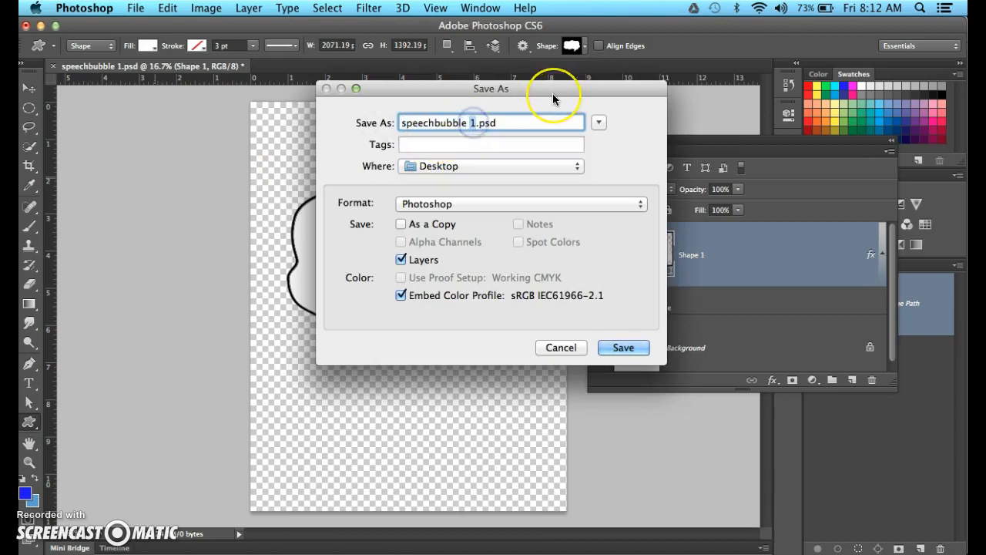
text(2)
click(616, 346)
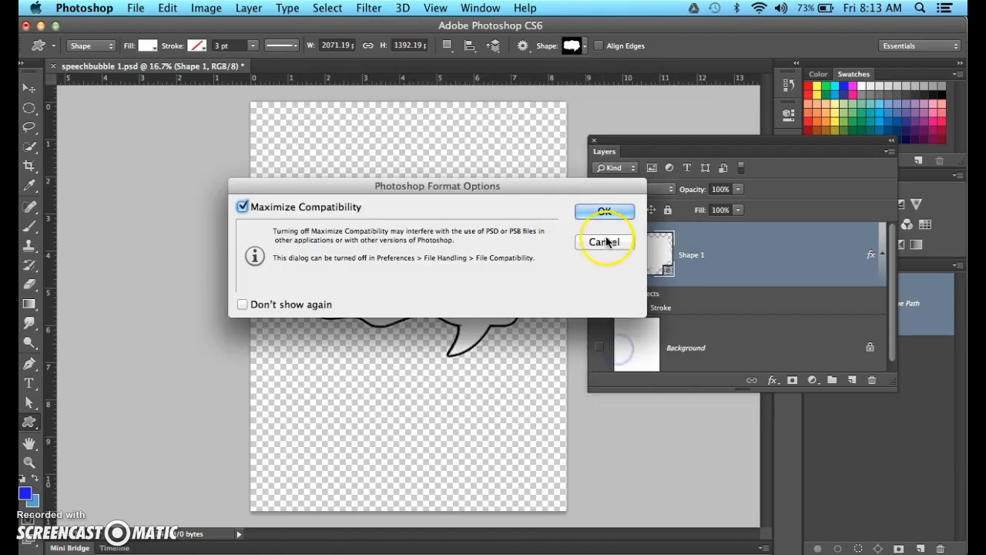
click(608, 212)
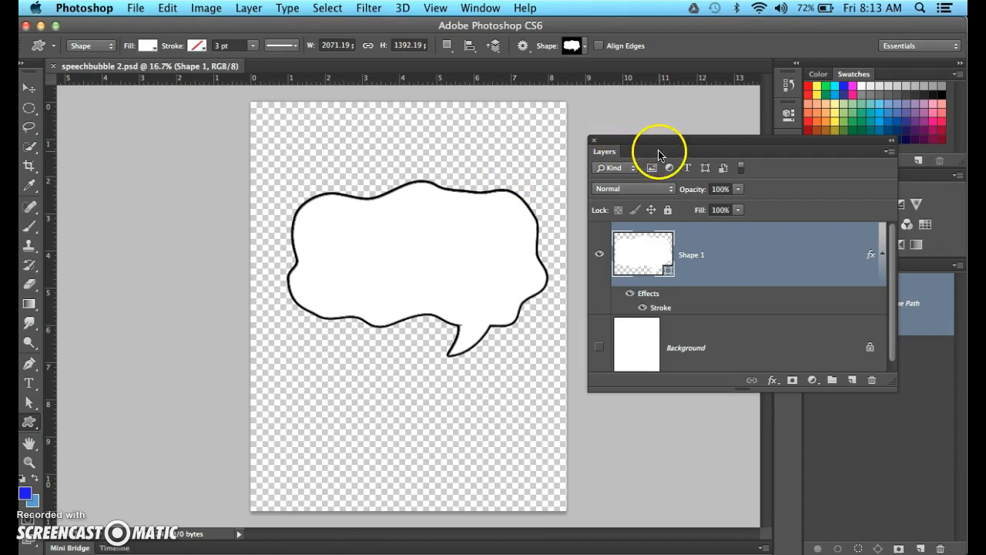
Move the floating Layers panel away from the artwork and switch to Adobe InDesign CS6.
drag(661, 141, 748, 156)
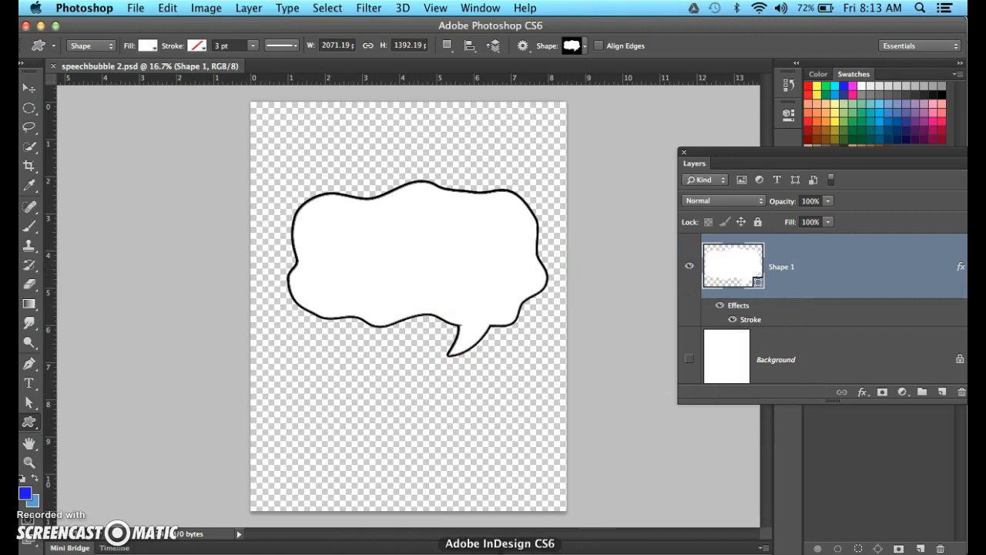
click(500, 552)
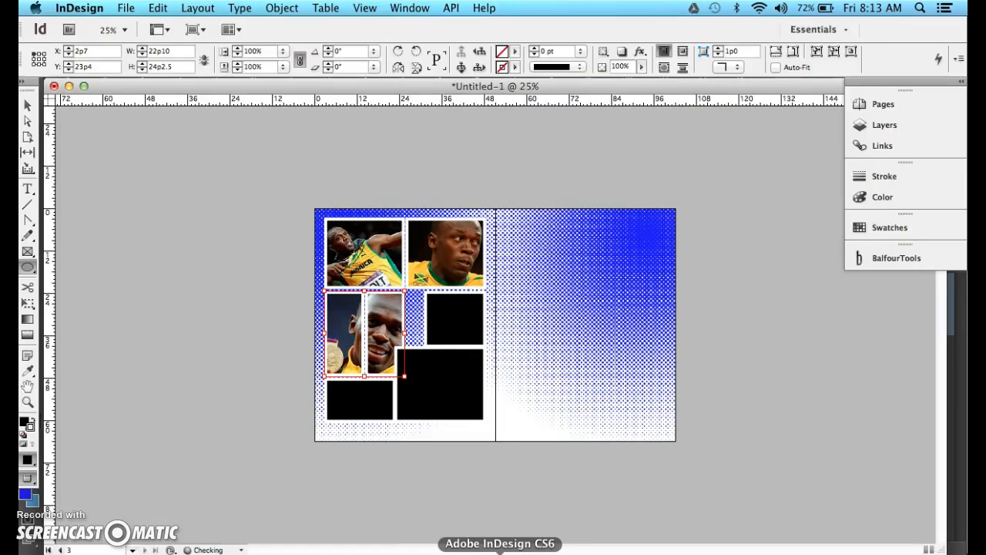
click(127, 8)
click(128, 7)
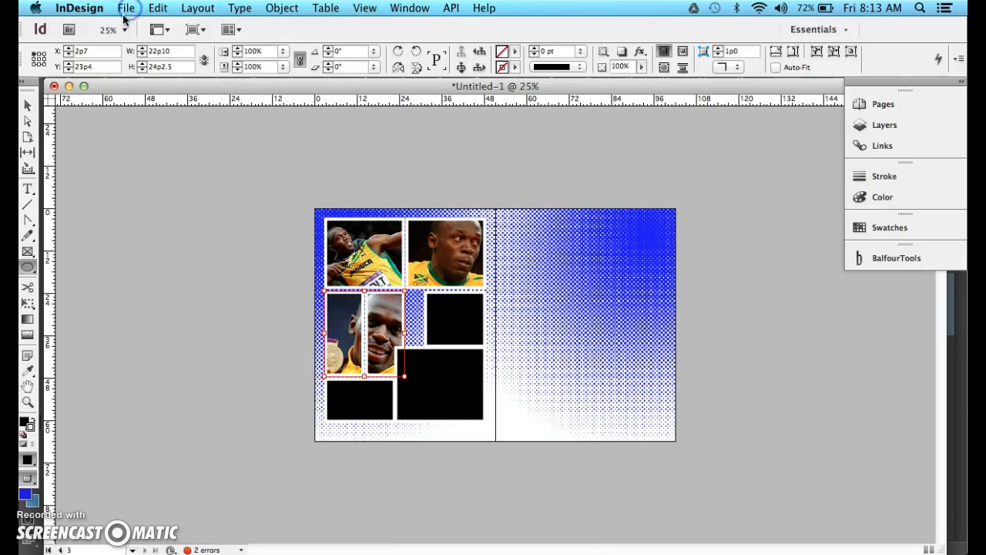
click(123, 8)
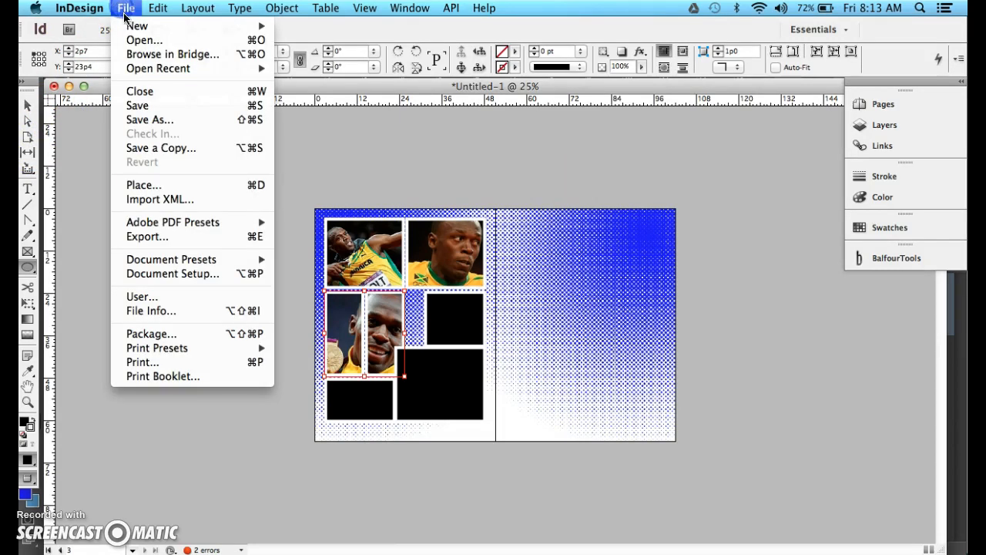
click(141, 186)
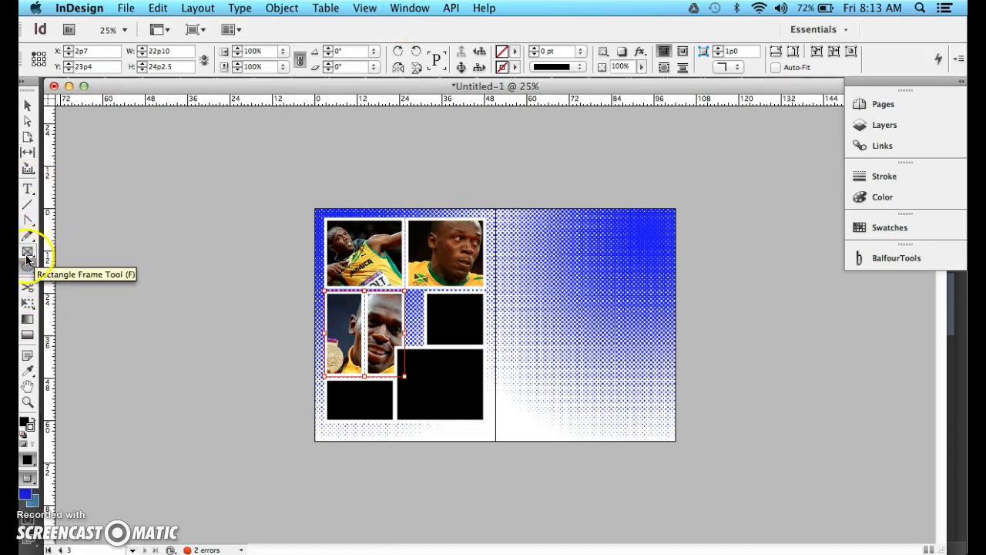
Choose speechbubble 1.psd from the Desktop as the file to place in the InDesign layout.
click(125, 8)
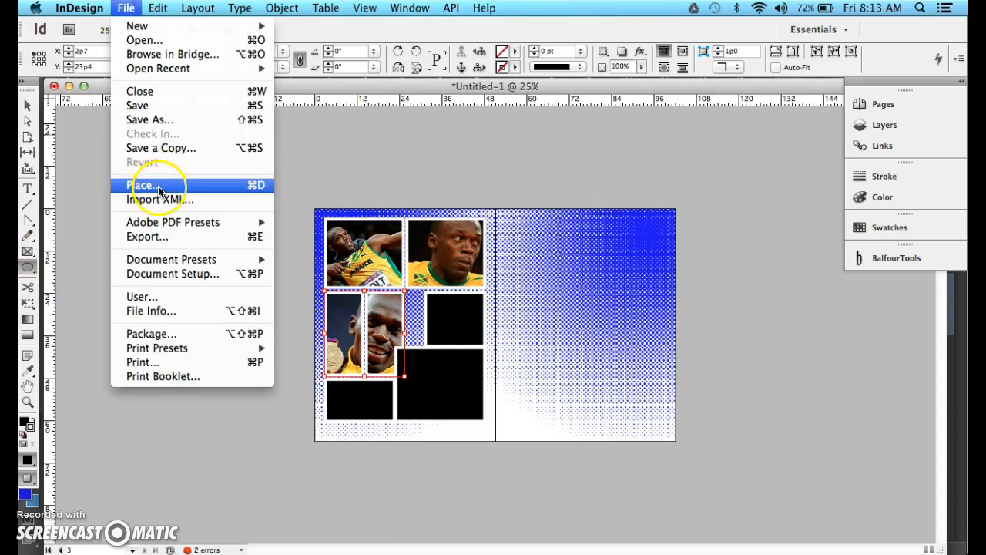
click(157, 190)
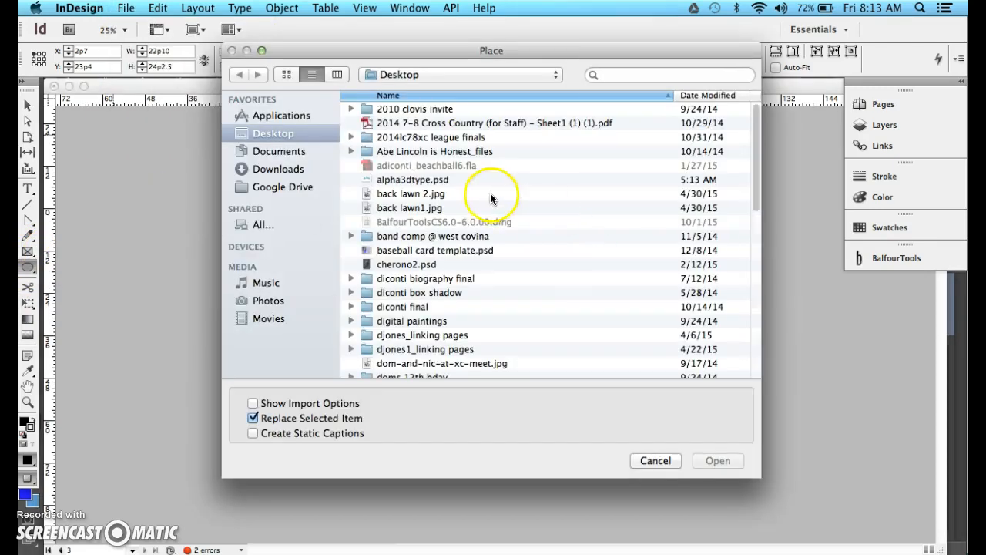
click(412, 293)
scroll(414, 289, down, 15)
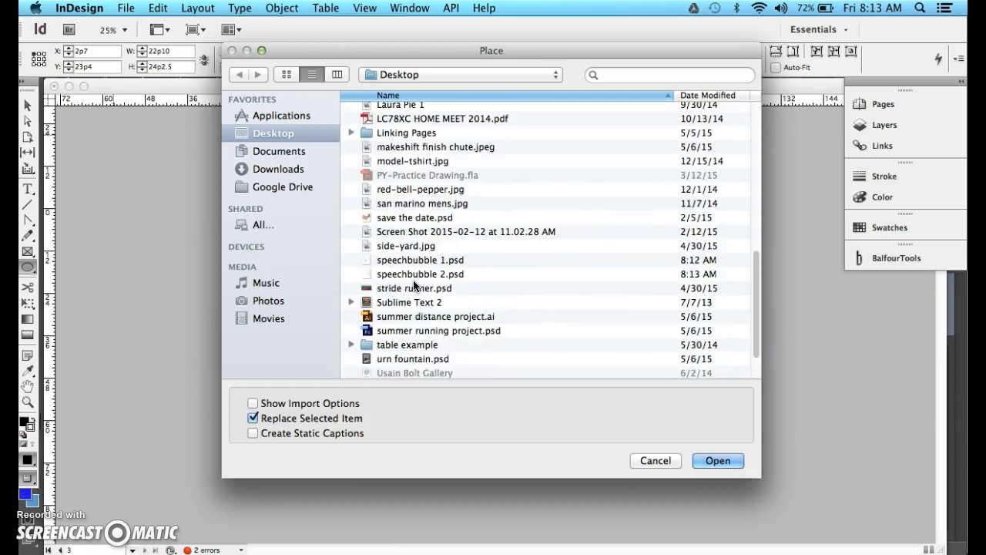
click(406, 215)
click(703, 462)
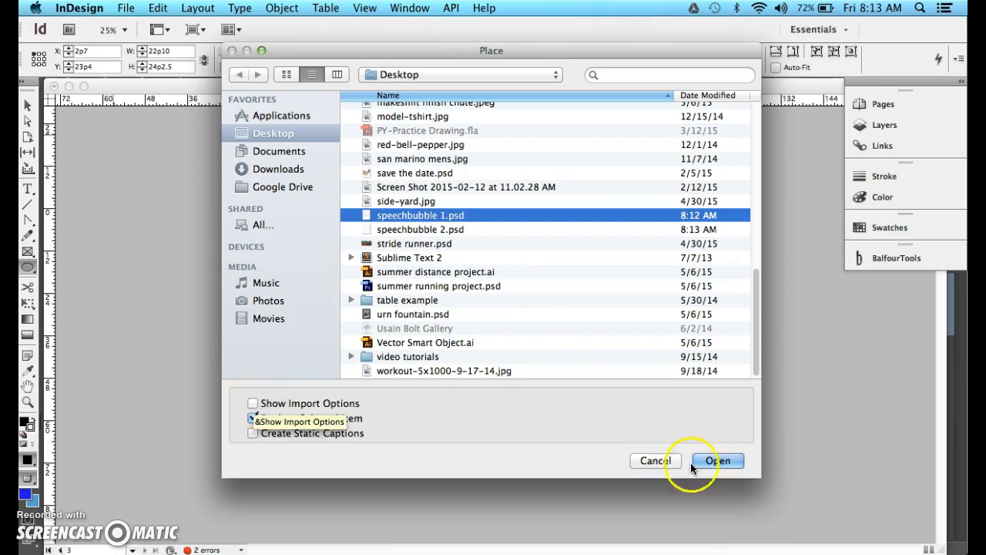
Undo the placement into the selected photo frame, place speechbubble 1.psd on the right-hand page, and move it to the page's upper edge.
click(718, 462)
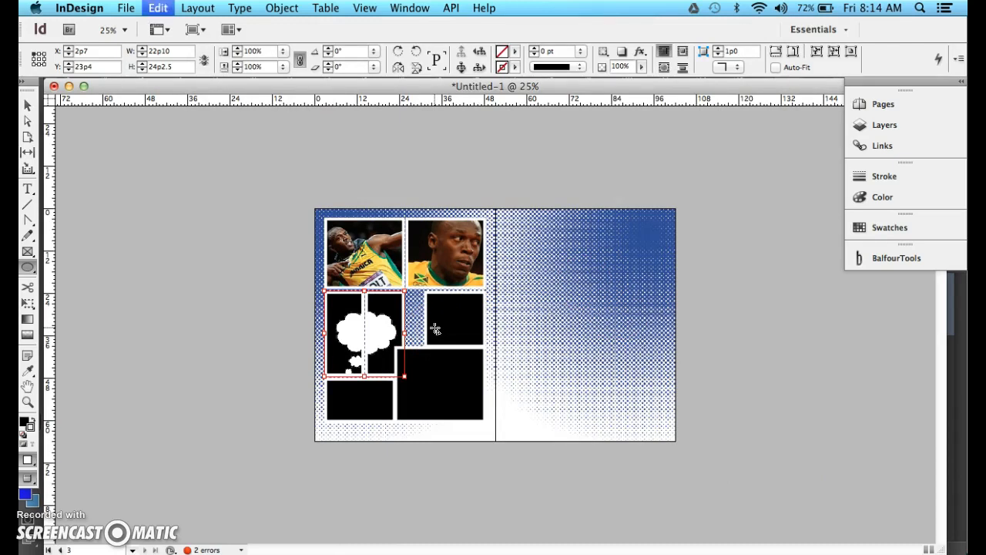
key(super+z)
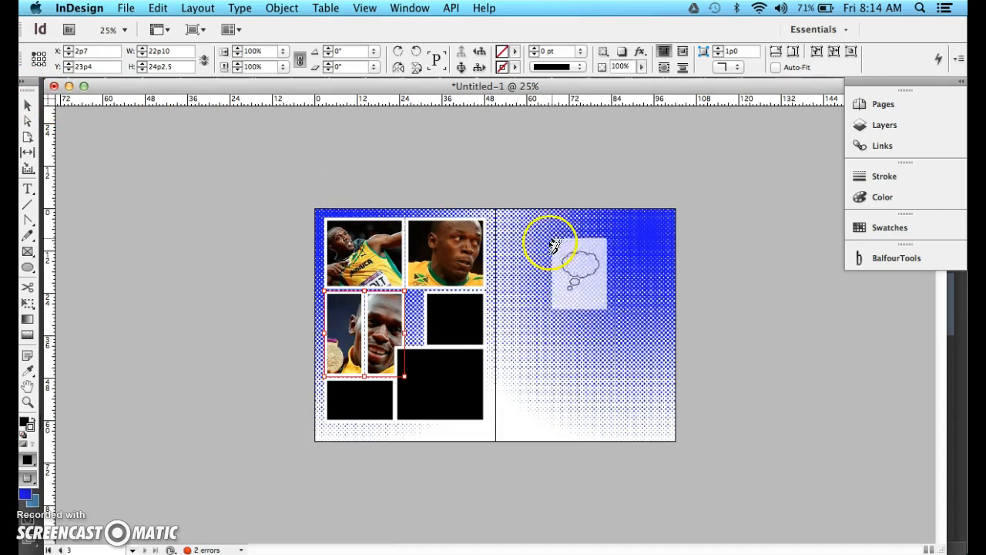
click(556, 238)
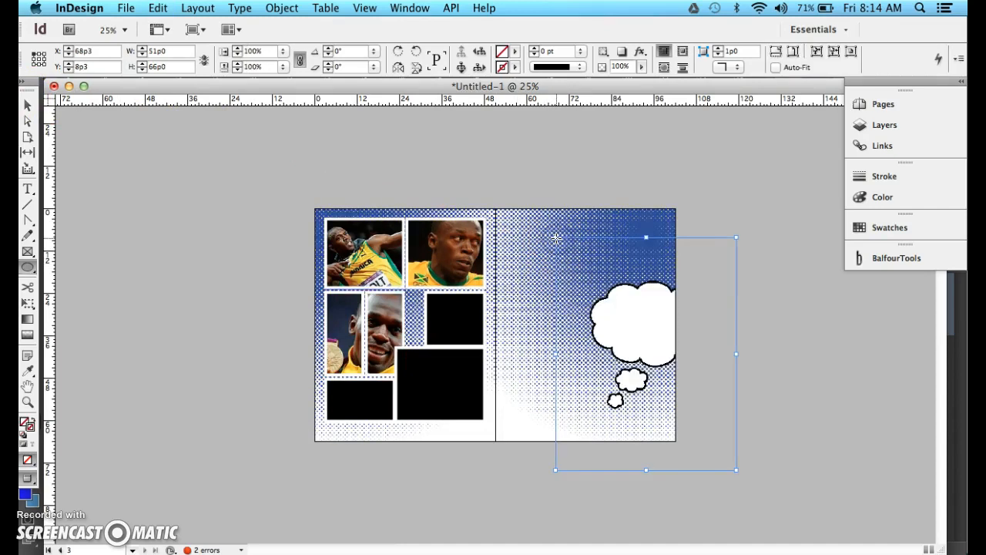
click(27, 104)
drag(625, 318, 609, 292)
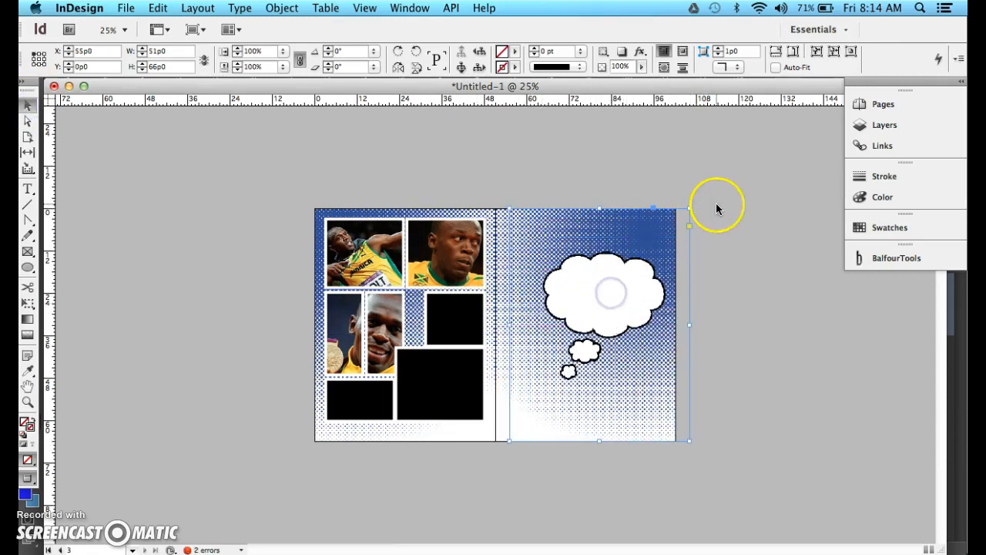
Unlock the speech bubble captions layer and move speechbubble 1.psd into it from the background layer.
click(905, 128)
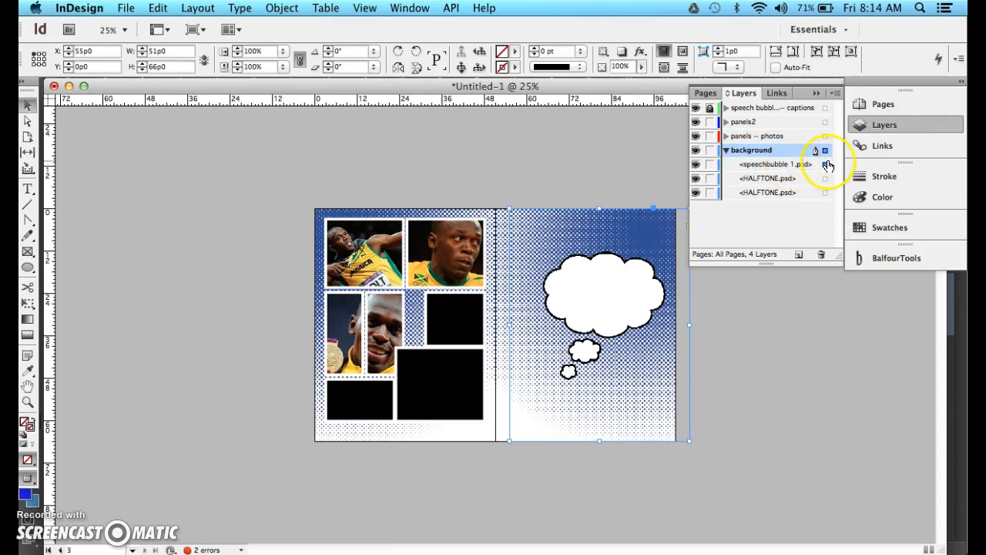
drag(842, 262, 864, 302)
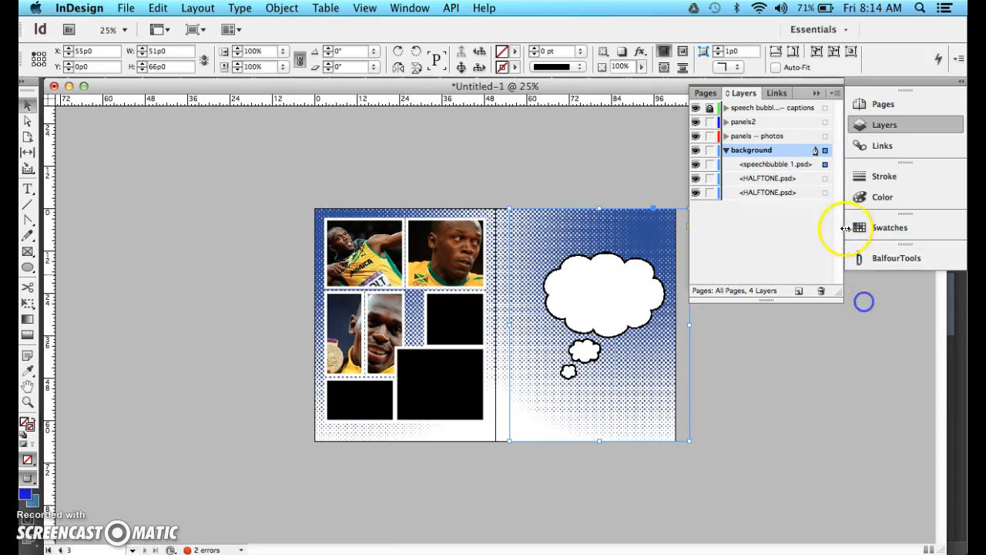
click(726, 151)
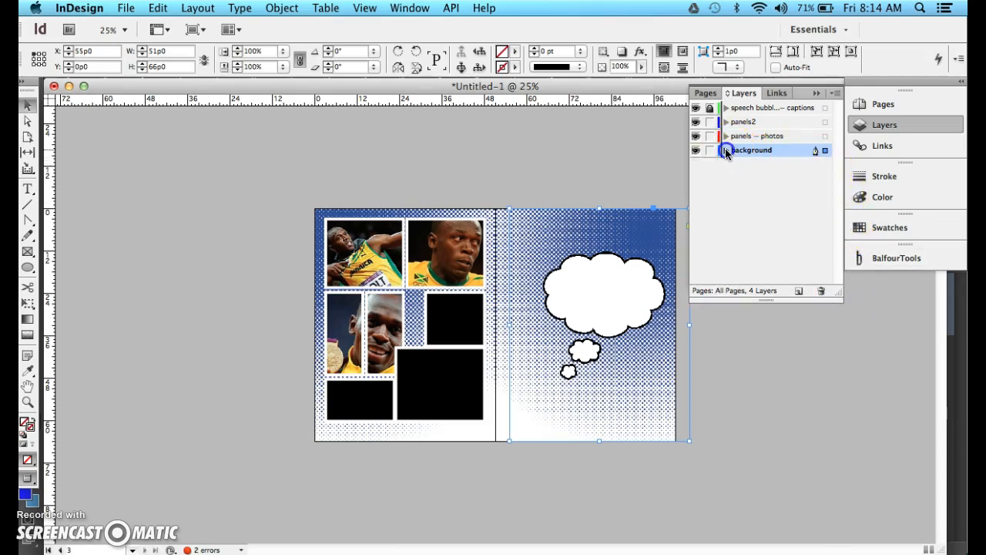
click(725, 151)
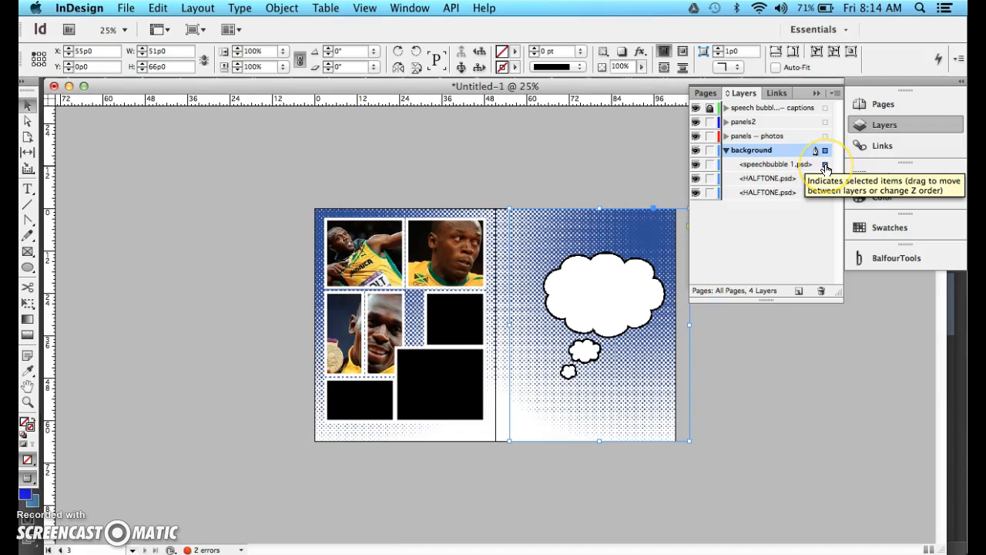
click(801, 165)
drag(799, 159, 795, 108)
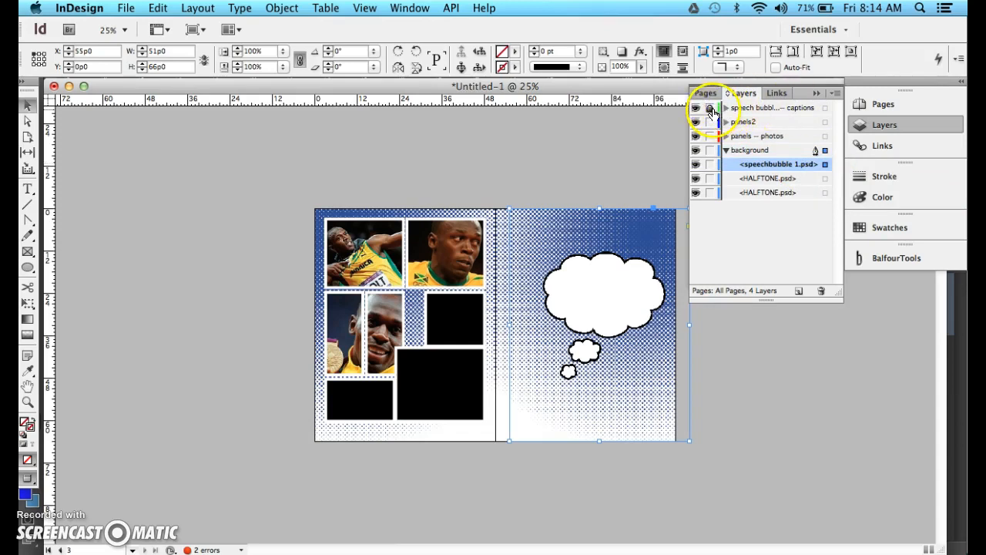
click(710, 110)
drag(787, 165, 780, 107)
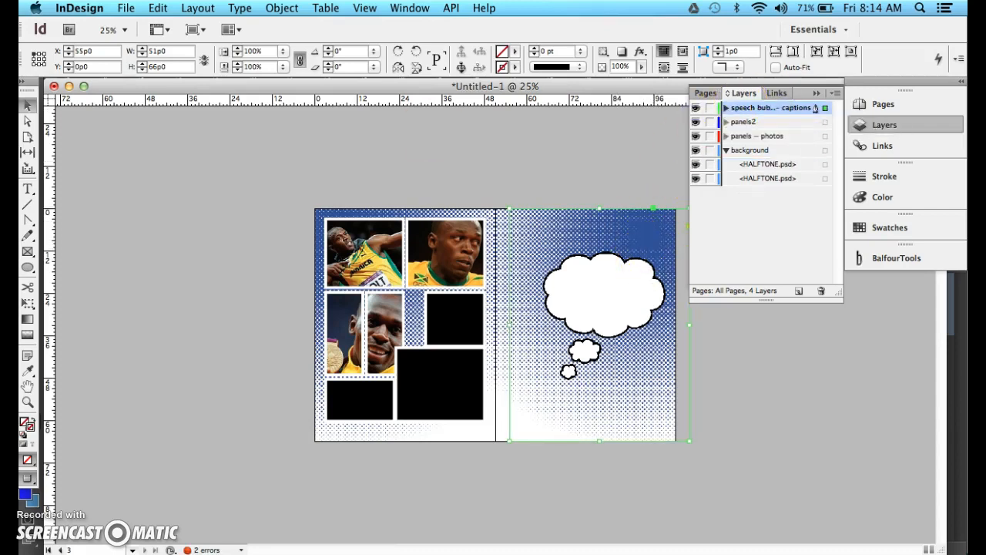
Shrink the thought bubble's frame to about 26p0 by 33p8 and fit the content proportionally.
drag(690, 442, 603, 320)
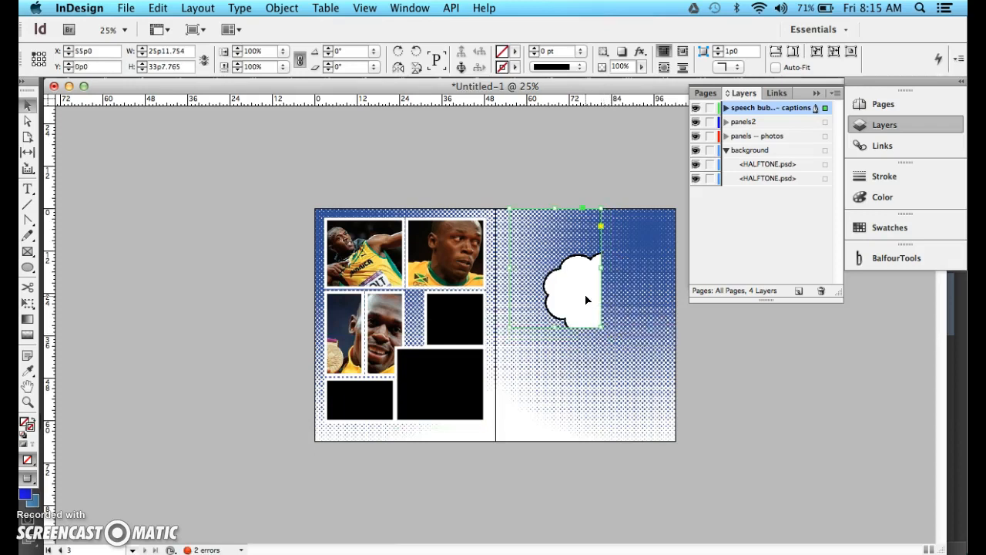
right_click(586, 300)
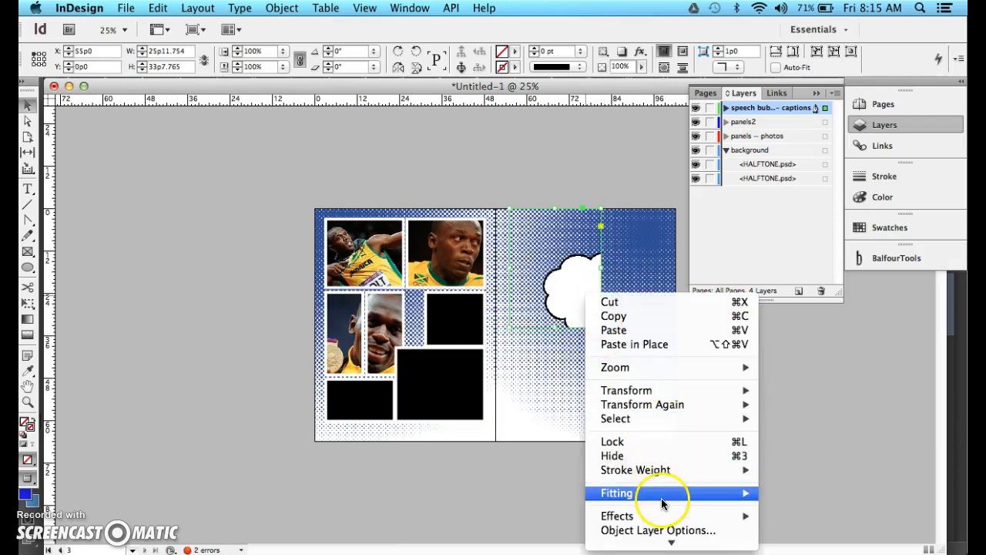
mouse_move(662, 493)
click(456, 442)
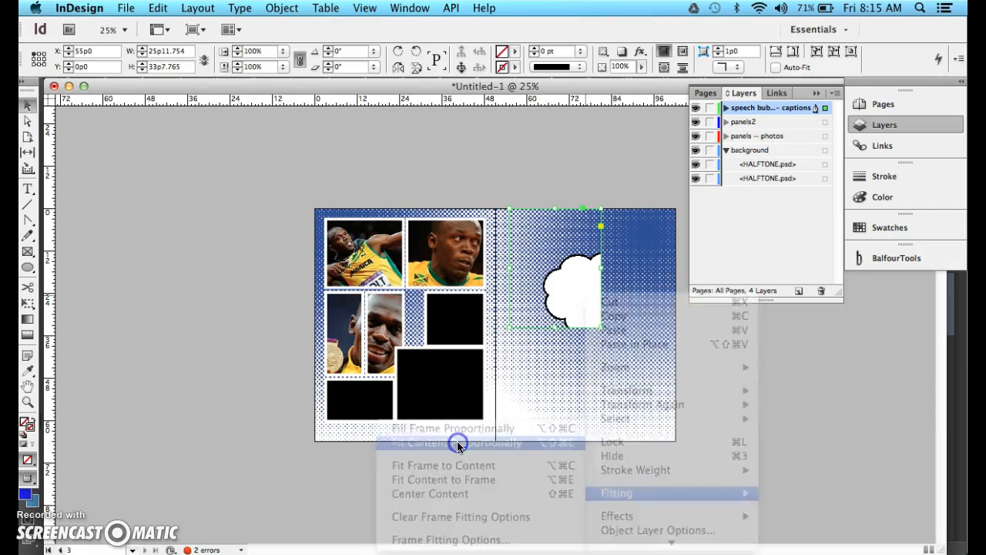
click(556, 266)
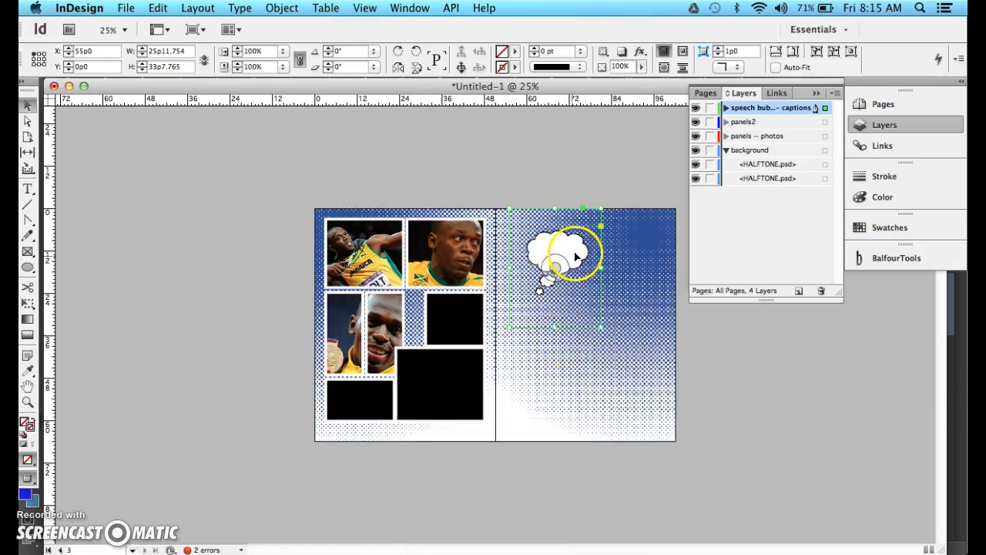
Move the thought bubble beside the smiling face in the middle row and trim its frame to about 22p5 by 29p1.
drag(575, 254, 465, 315)
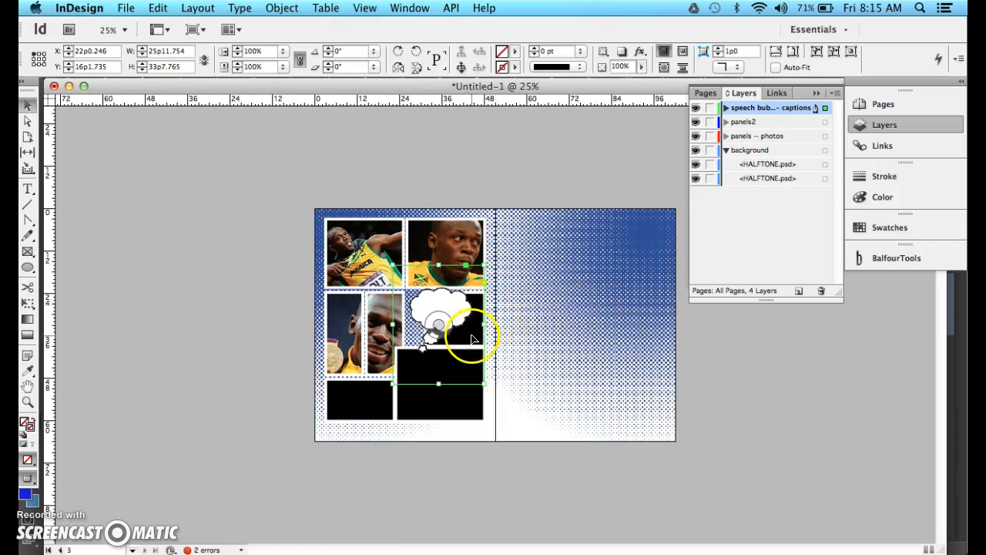
click(523, 340)
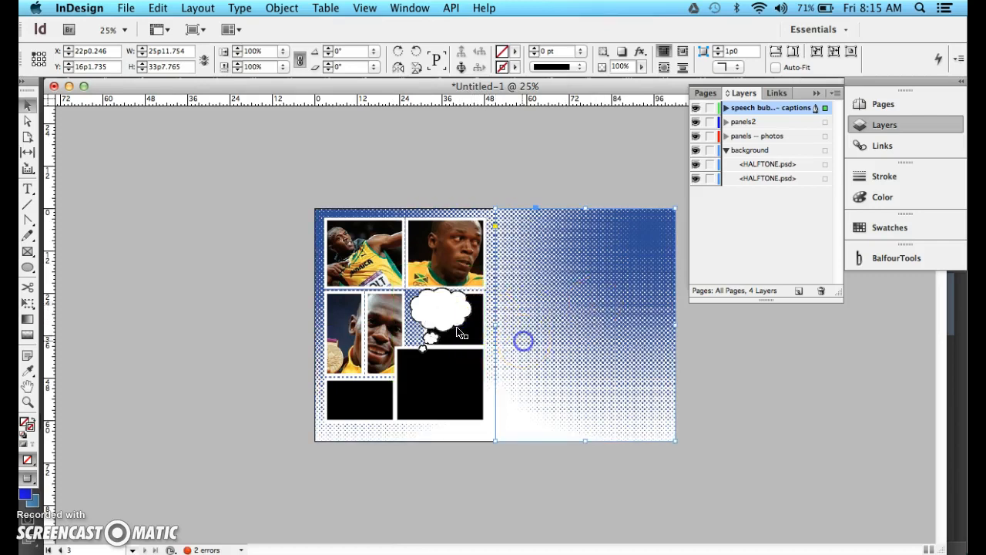
drag(455, 311, 434, 311)
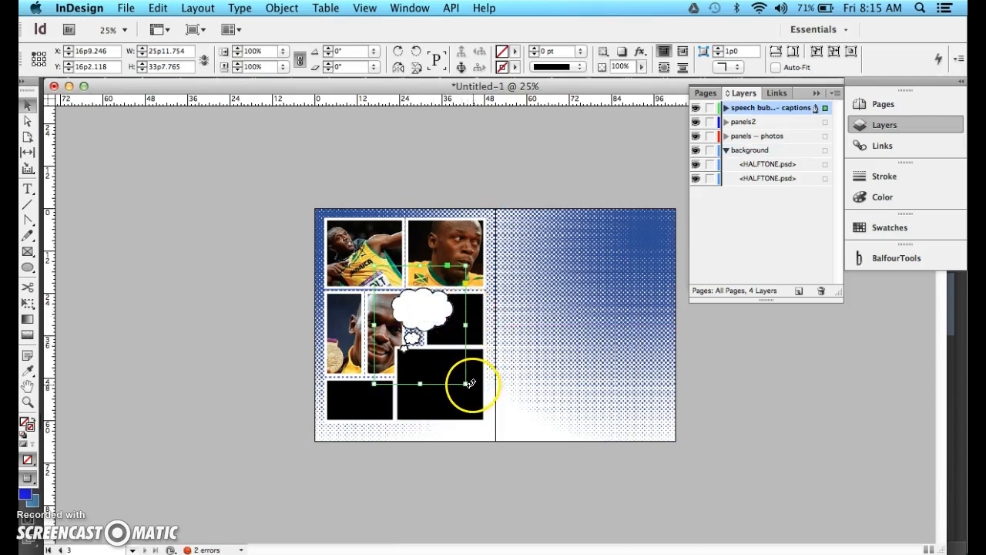
drag(466, 382, 454, 368)
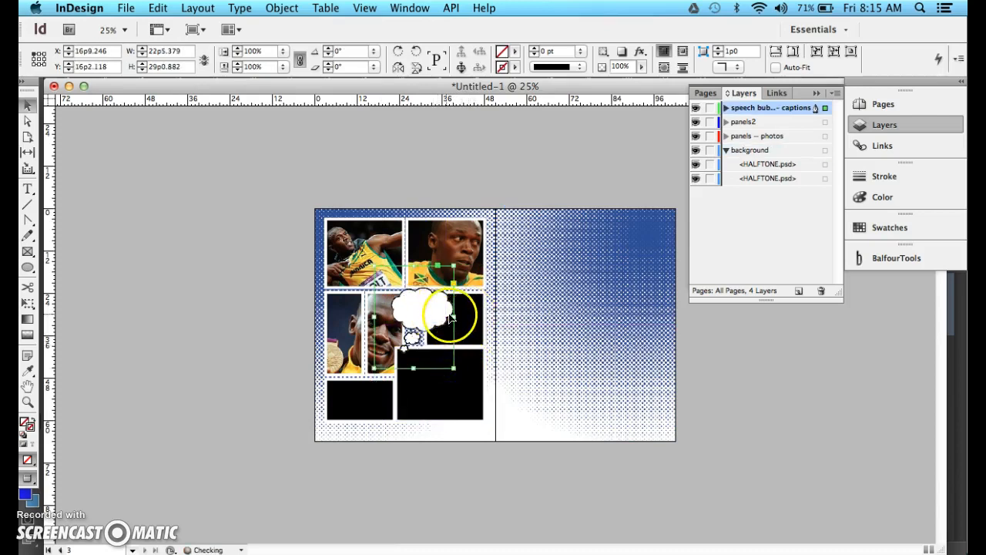
Shift the bubble image up about 4p7 inside its frame with the Direct Selection tool.
click(29, 124)
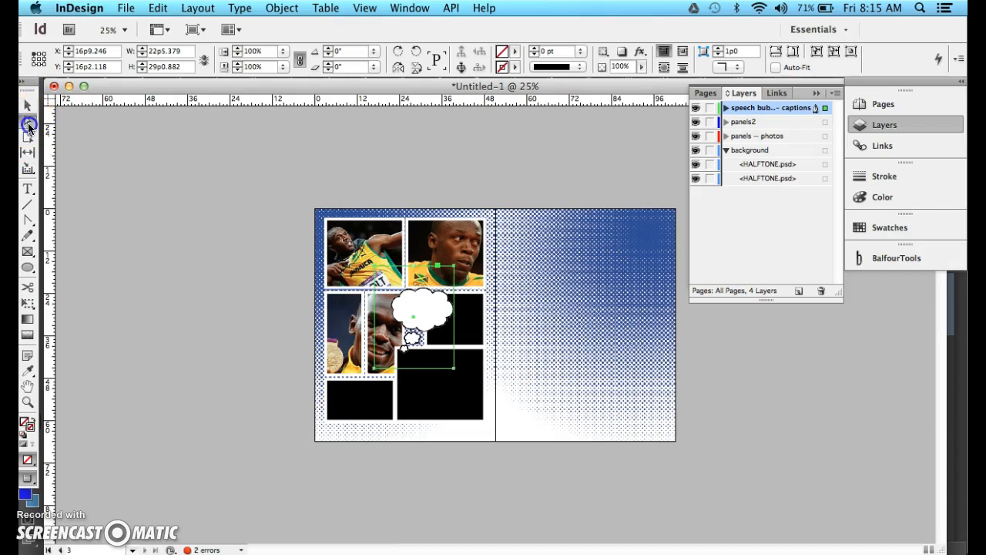
click(480, 345)
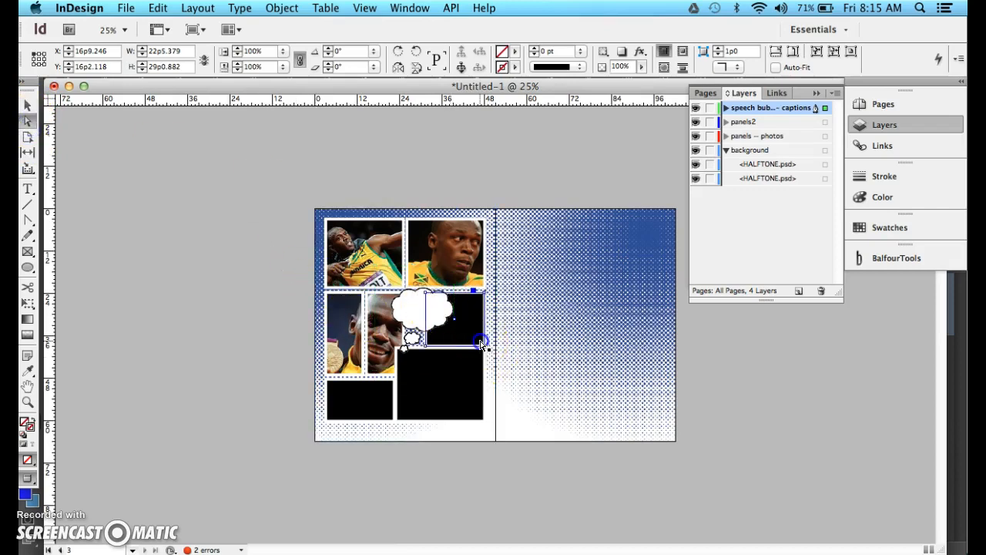
click(412, 321)
drag(466, 271, 458, 279)
drag(429, 322, 437, 302)
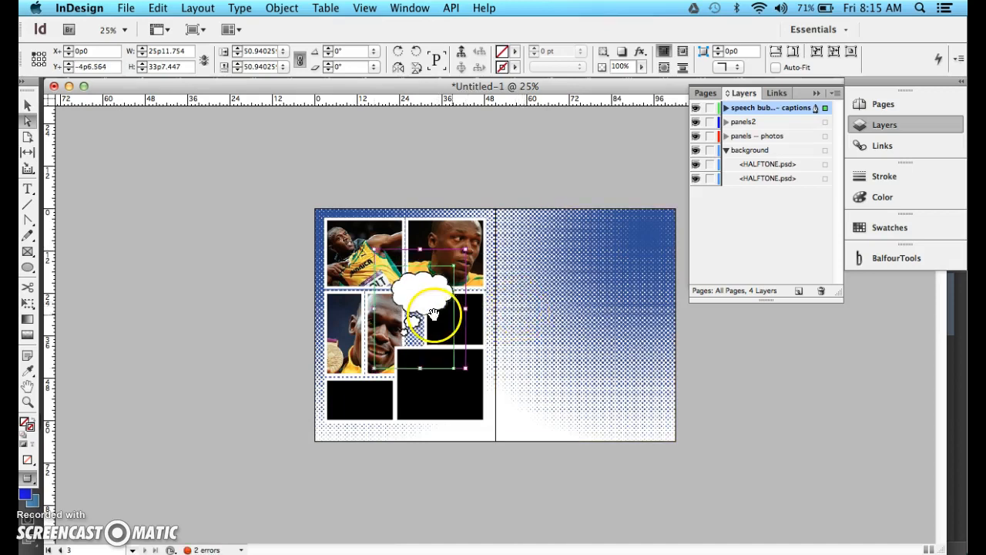
Create a new layer named text above the speech bubble captions layer.
key(super+minus)
key(super+minus)
key(super+equal)
key(super+equal)
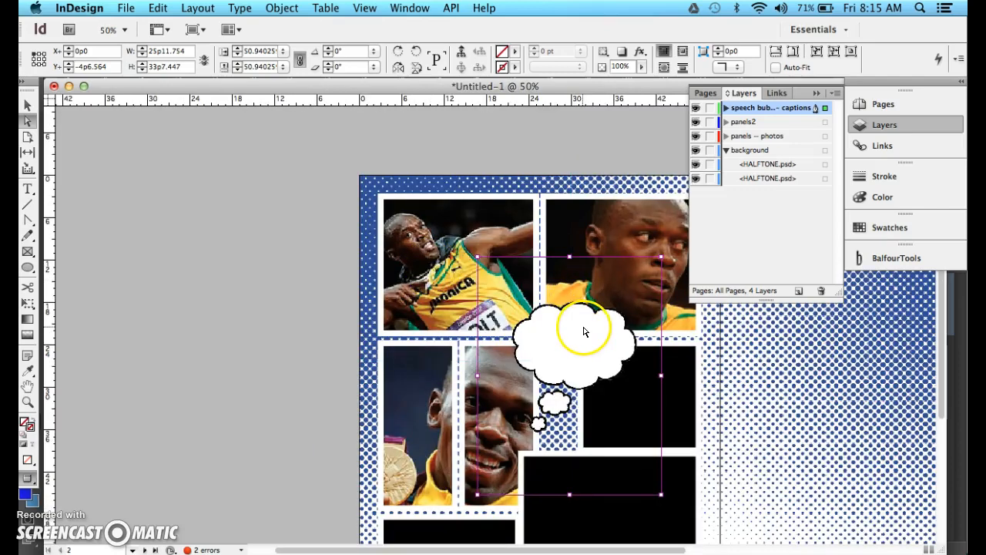
key(super+equal)
drag(604, 341, 489, 224)
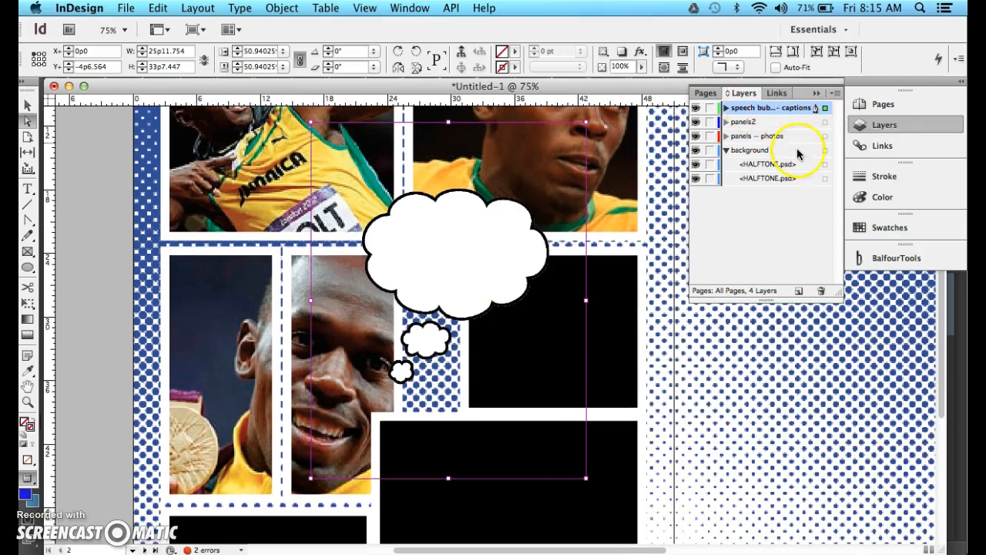
click(799, 290)
double_click(746, 112)
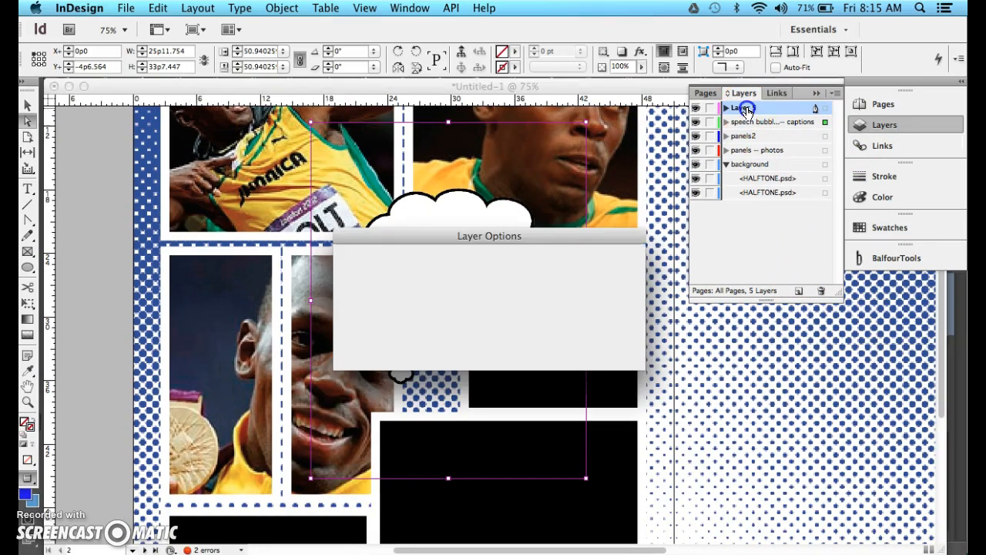
text(text)
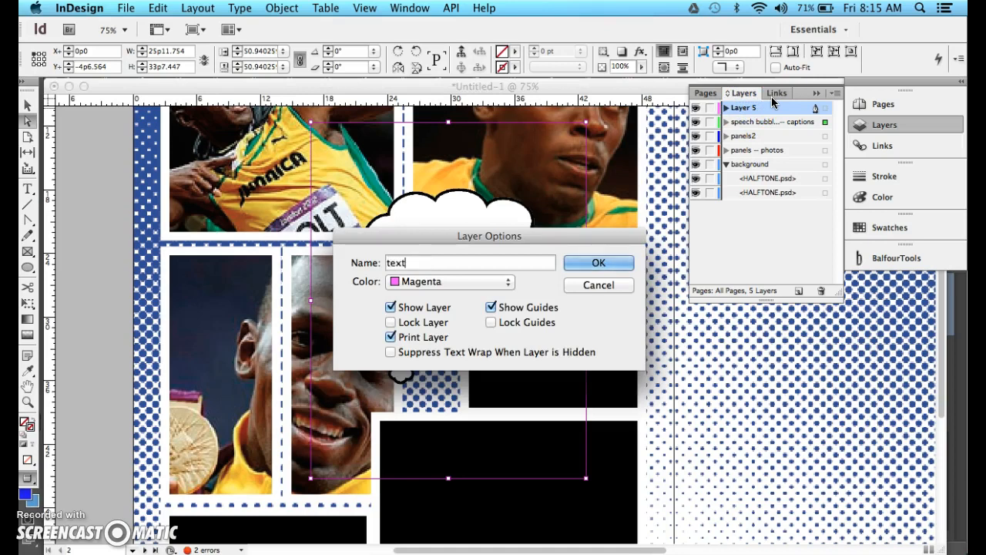
key(Return)
click(303, 83)
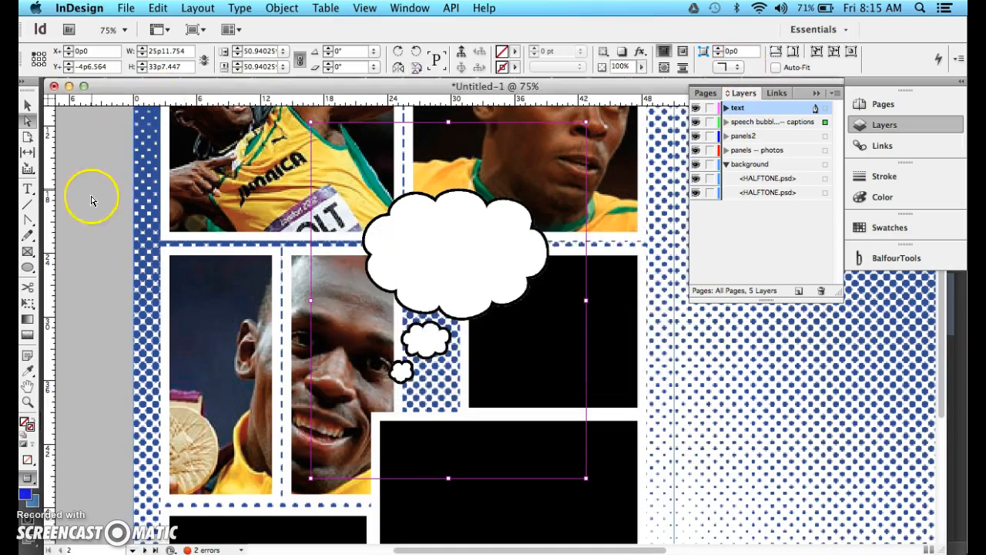
Draw a text frame about 11p4 by 7p2 inside the thought bubble, enter "Holy", and select the frame.
click(28, 189)
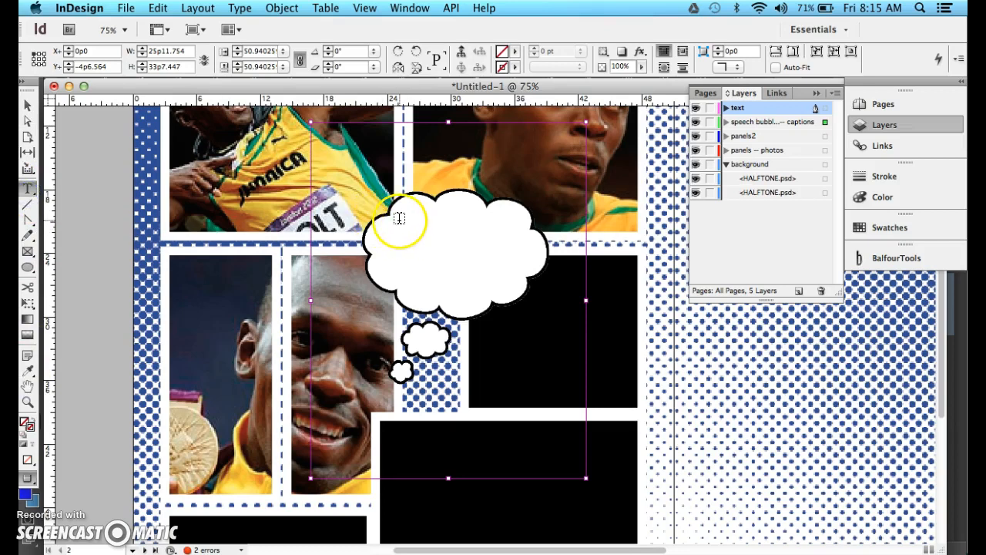
drag(399, 220, 513, 292)
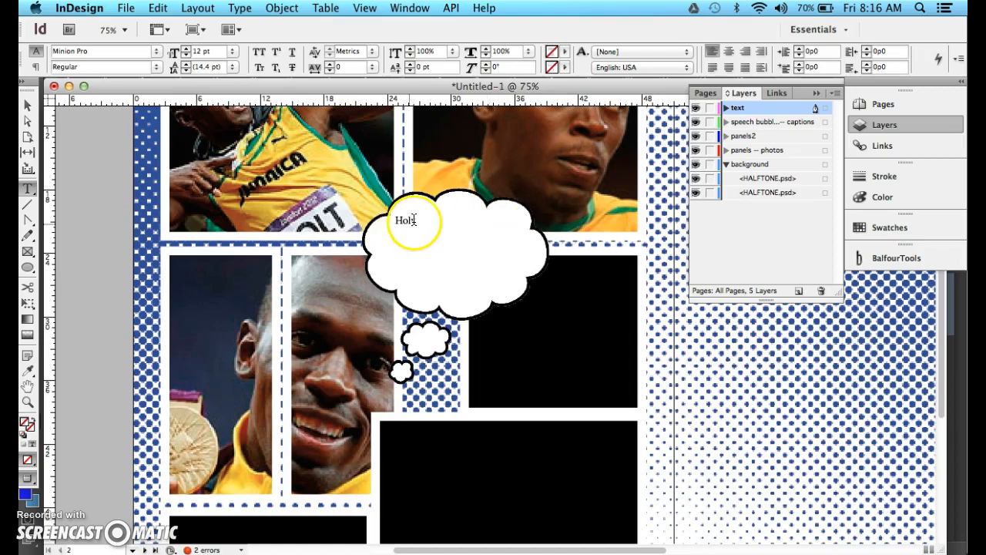
click(27, 104)
click(419, 259)
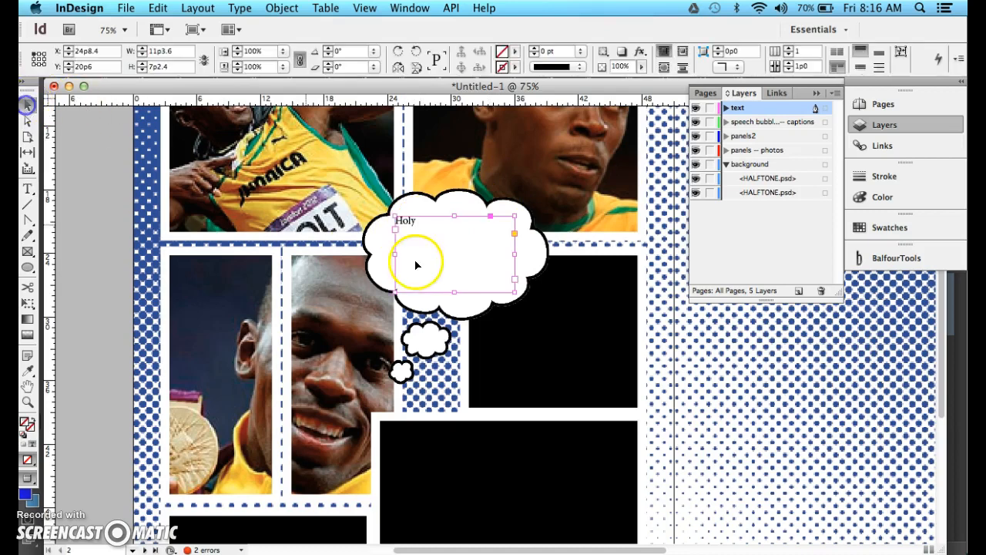
right_click(446, 245)
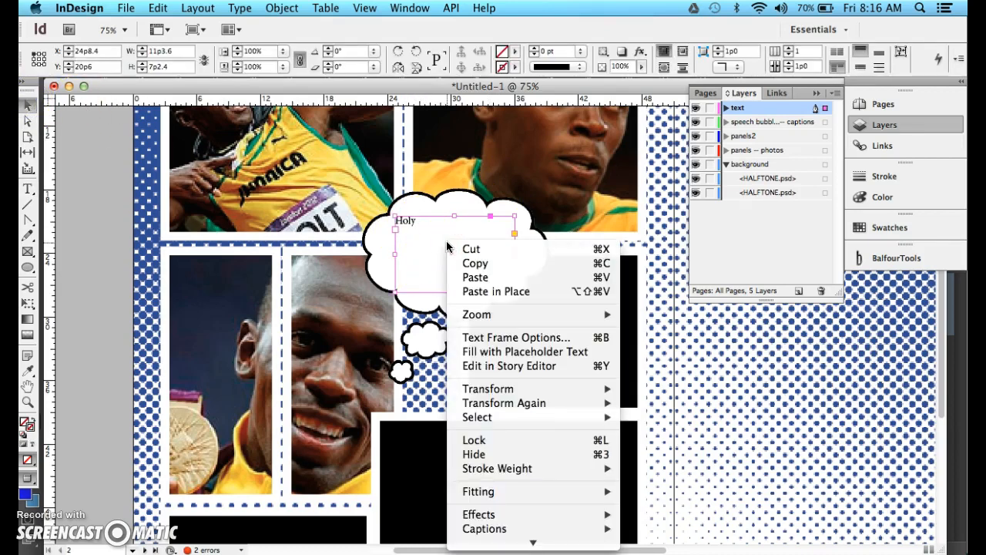
click(431, 245)
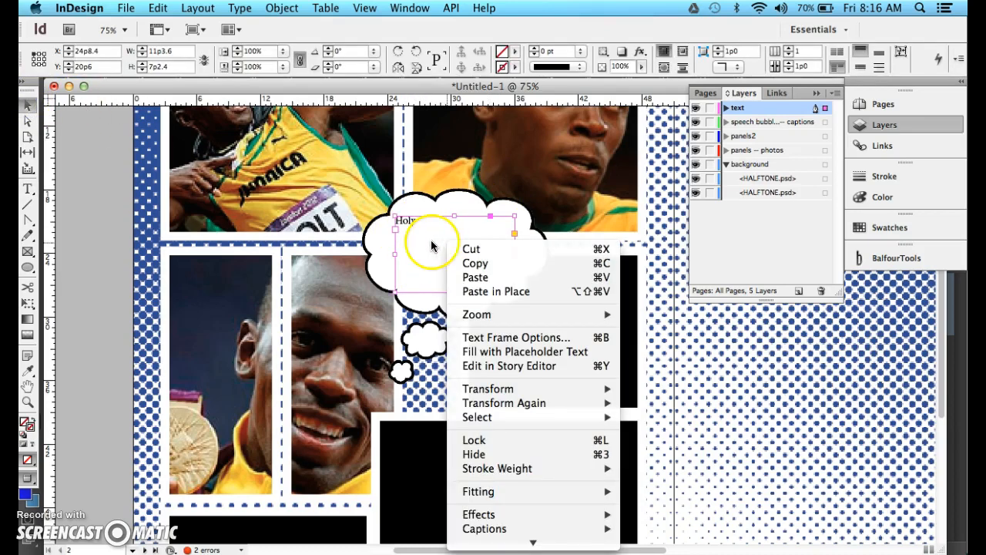
mouse_move(533, 542)
mouse_move(548, 450)
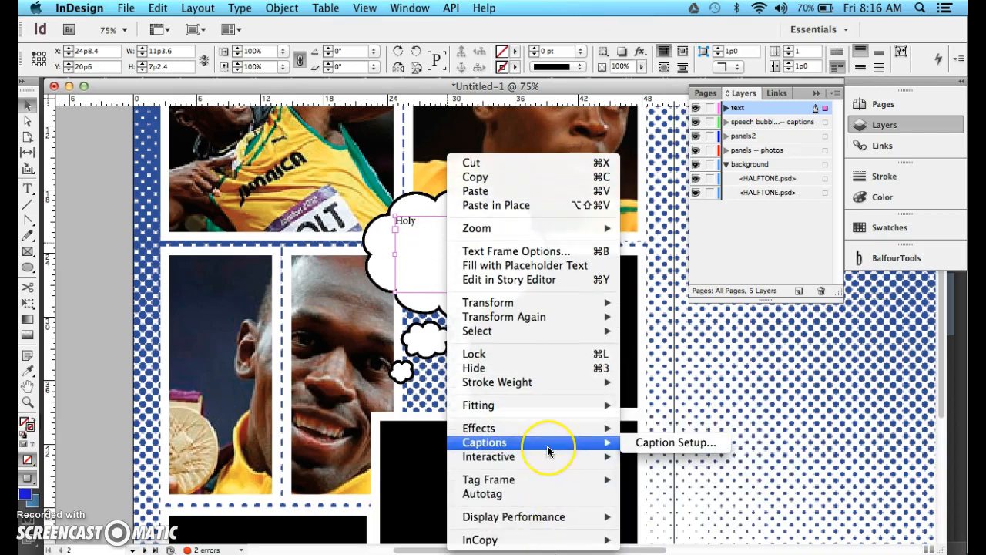
click(696, 441)
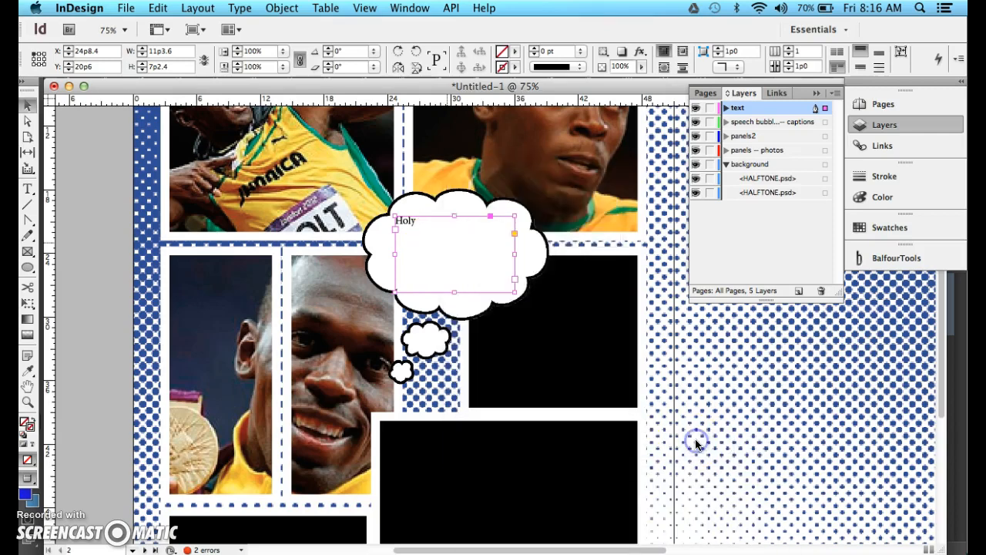
drag(542, 223, 546, 255)
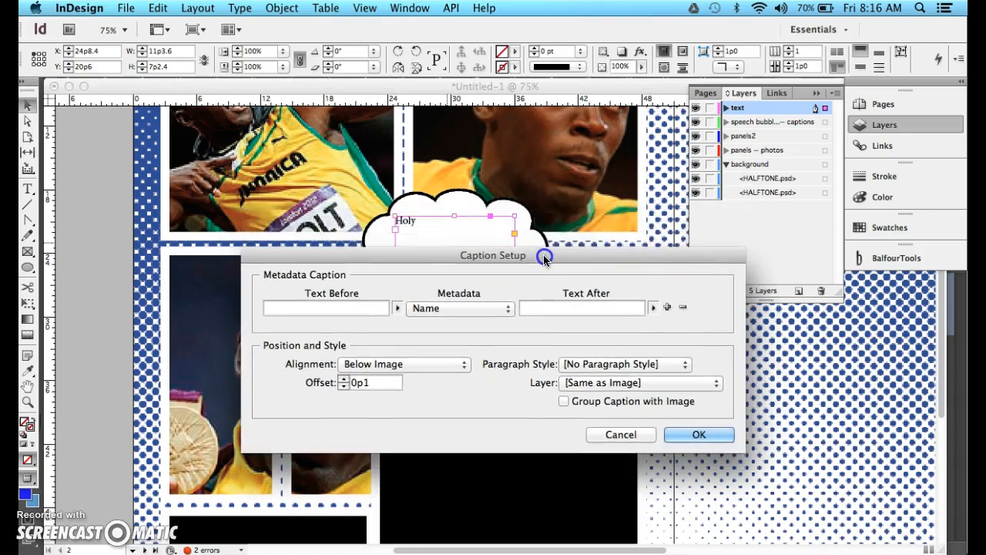
click(627, 433)
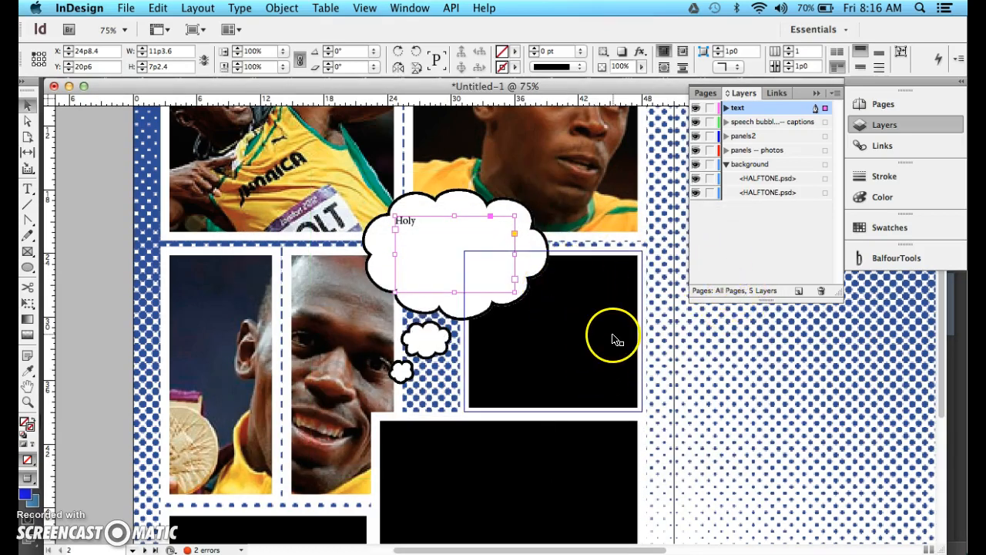
scroll(632, 362, up, 3)
scroll(612, 337, down, 5)
scroll(563, 301, up, 4)
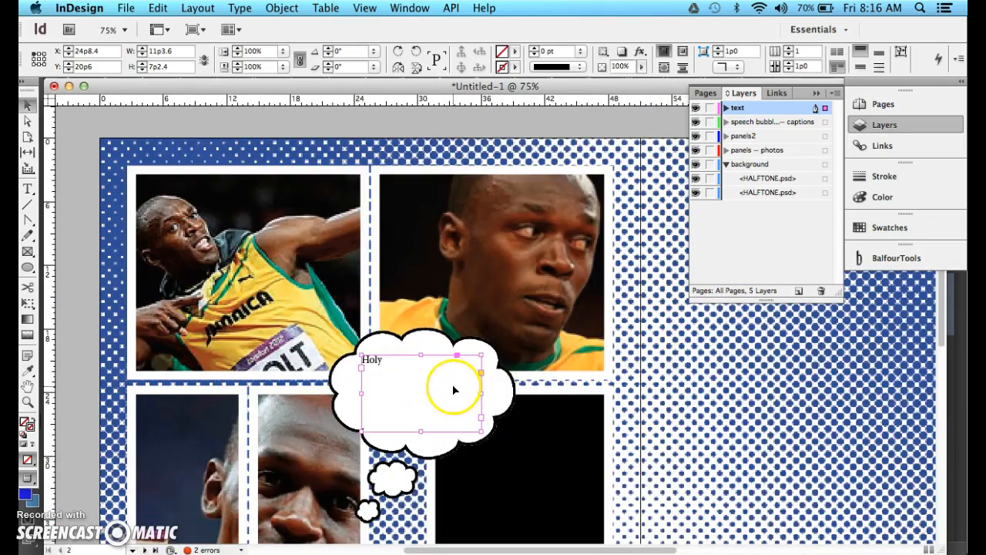